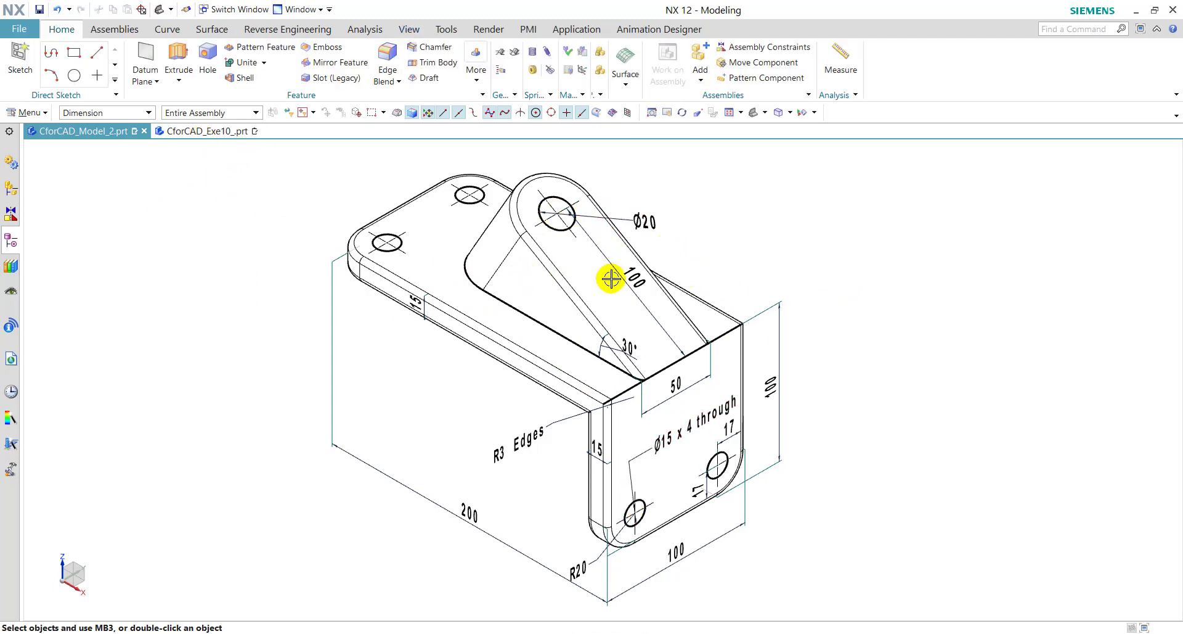
Step: Start a new sketch on the XZ plane in the CforCAD_Exe10_.prt part
click(206, 131)
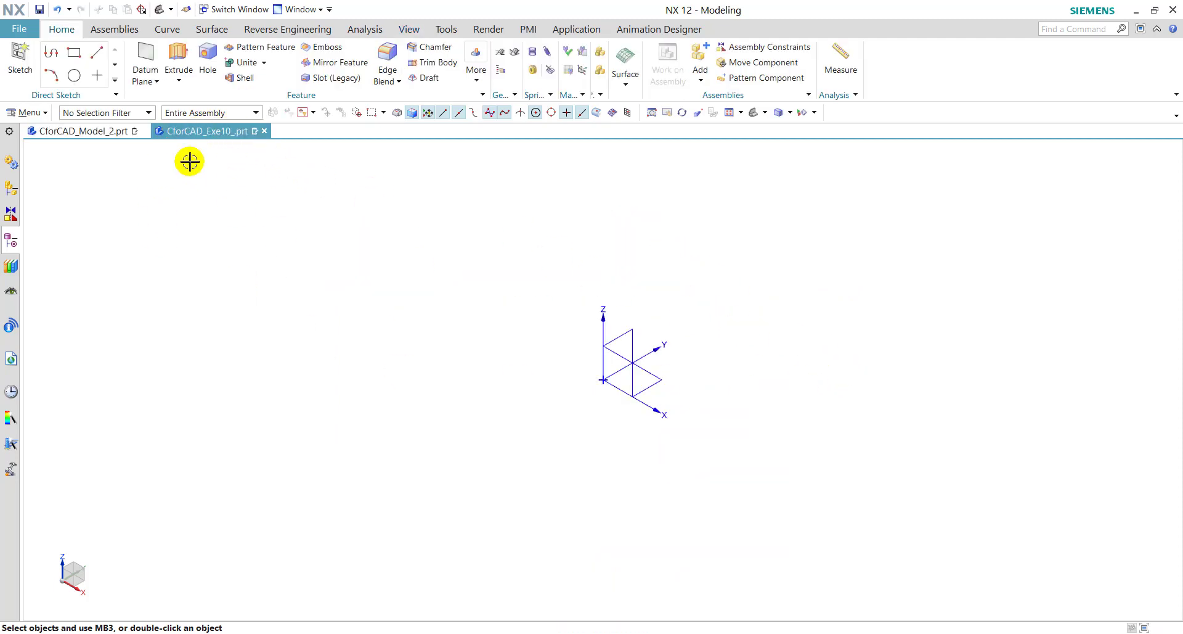
click(37, 80)
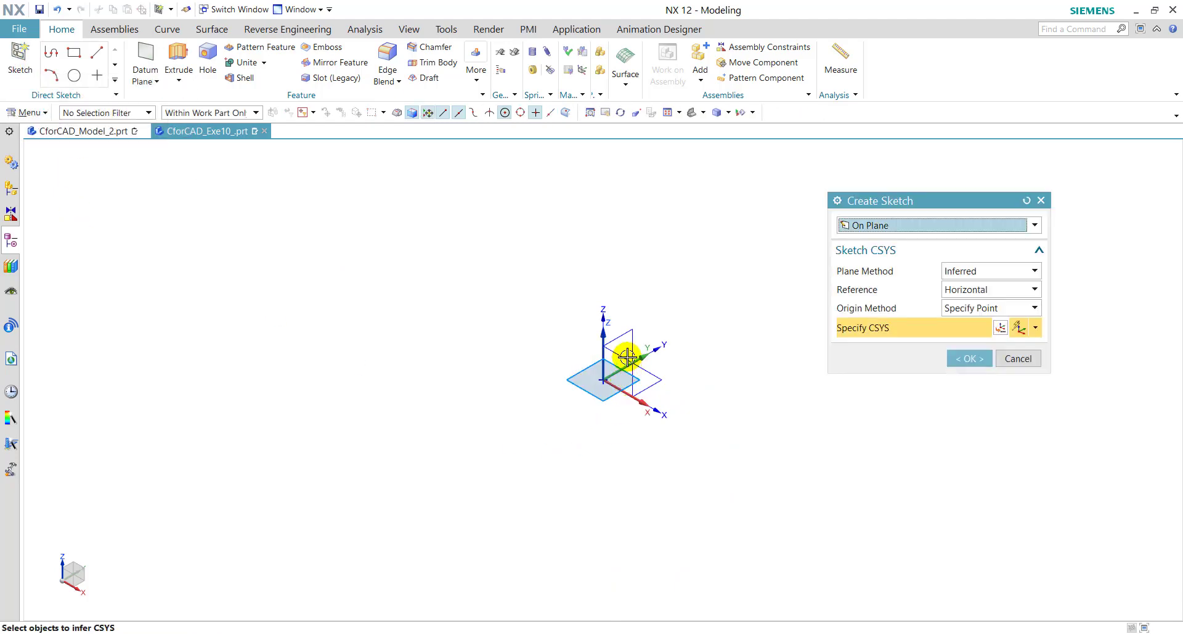
click(968, 361)
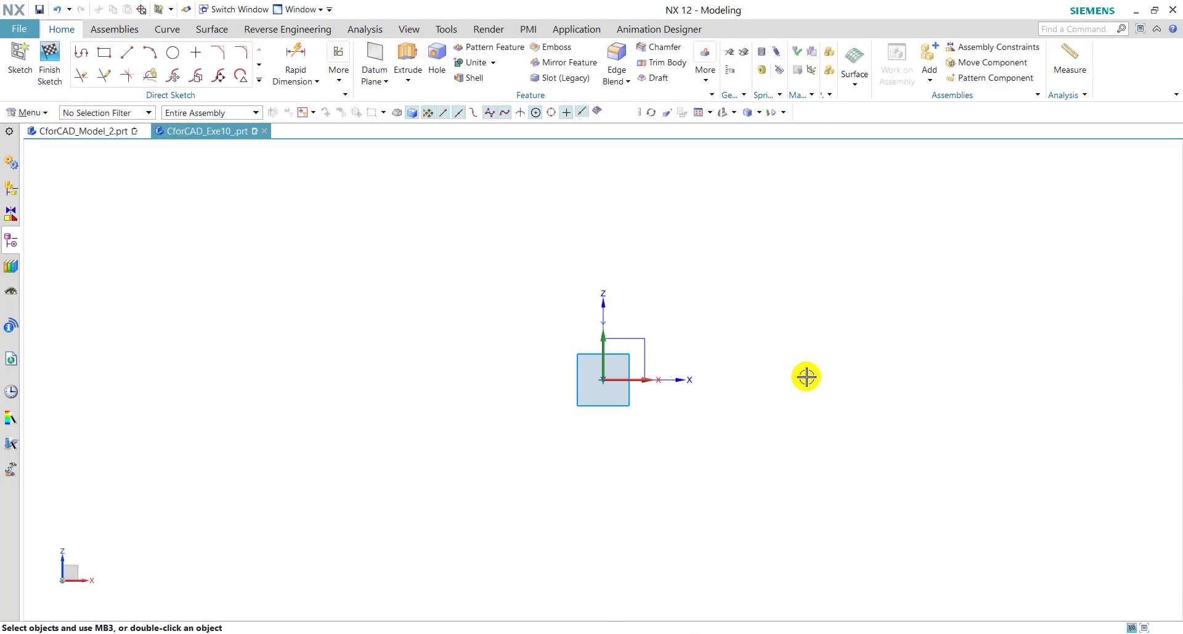
Step: Draw a connected profile of a 100 mm vertical line up from the origin and a 200 mm horizontal line toward negative X
click(82, 53)
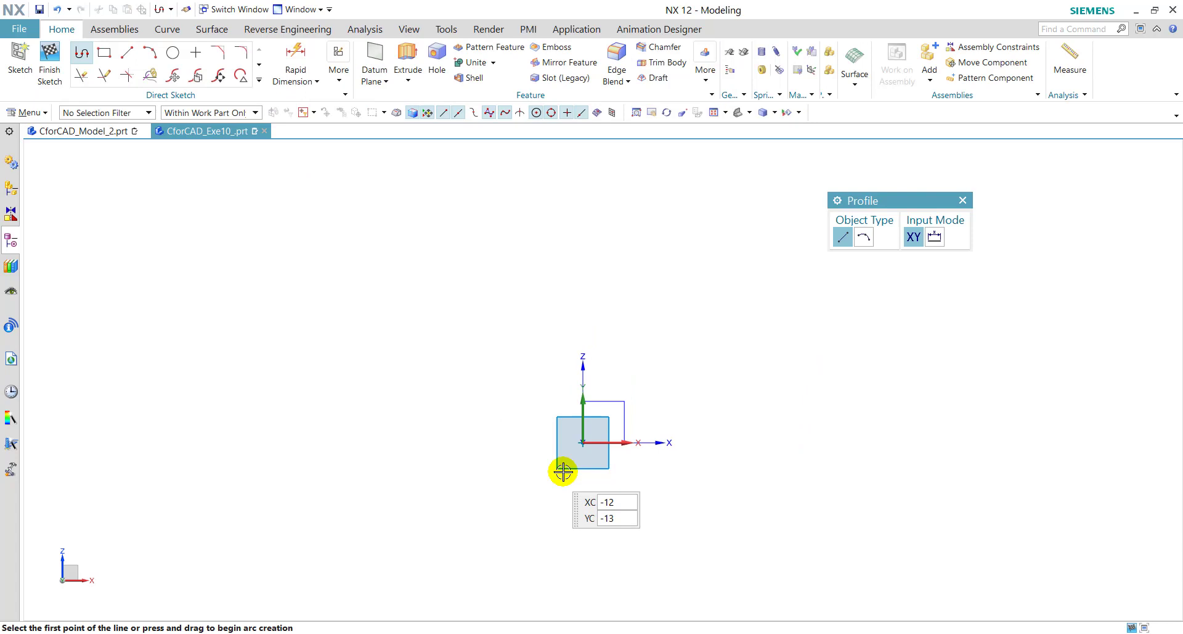
click(582, 442)
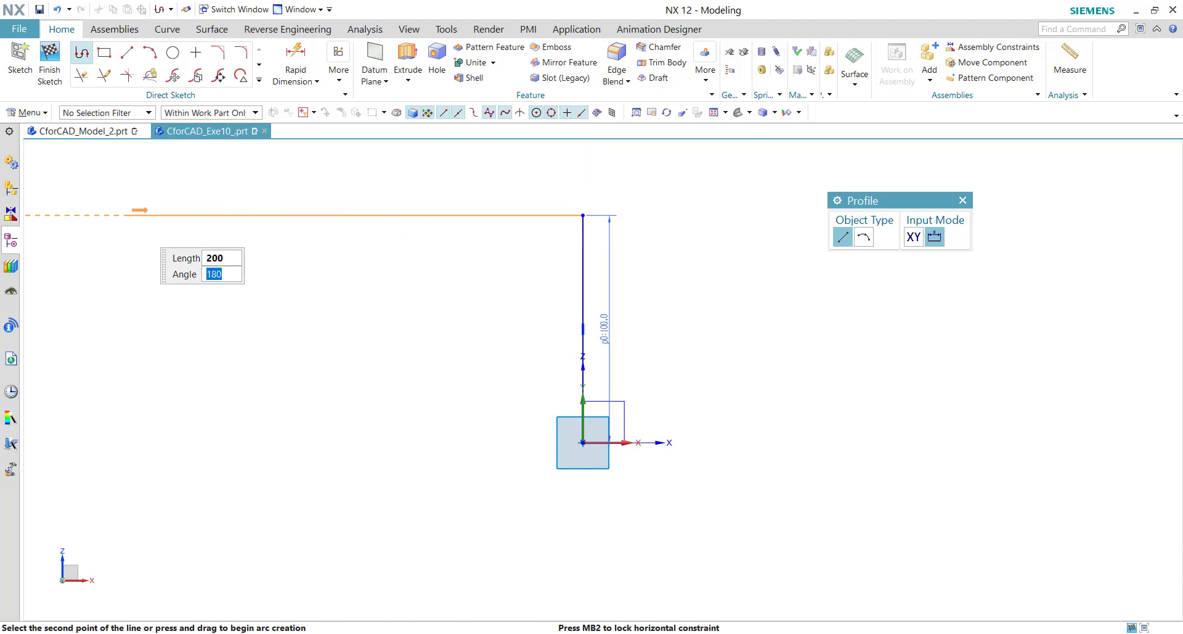
click(159, 224)
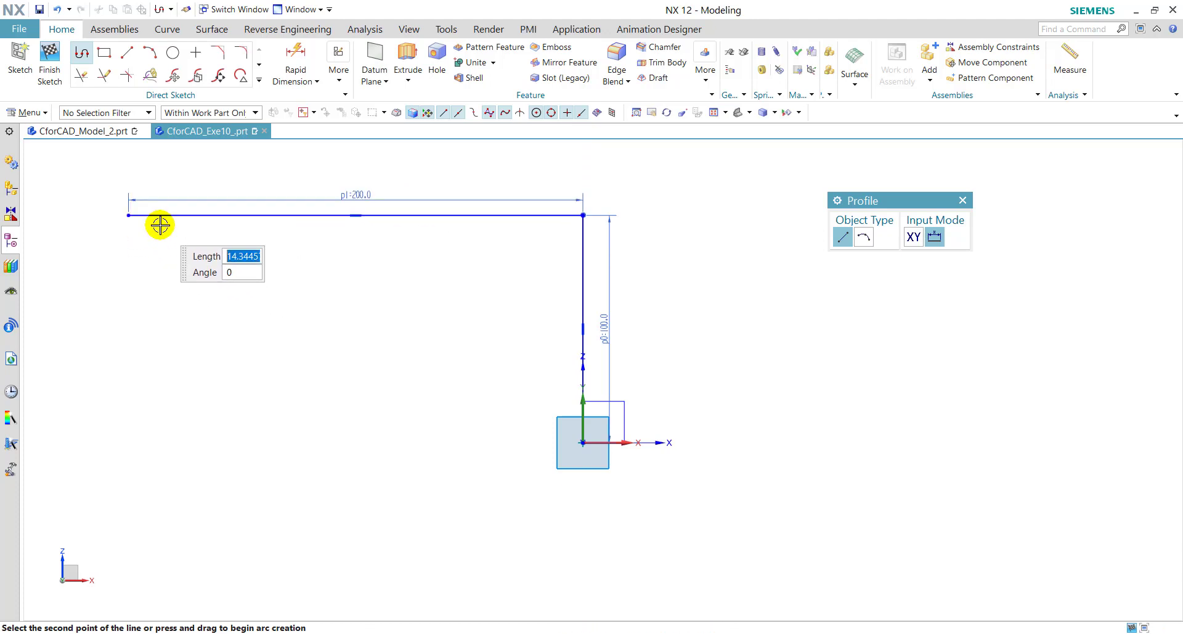
key(Escape)
Step: Offset the two connected lines 15 mm toward the inside of the L shape
click(259, 80)
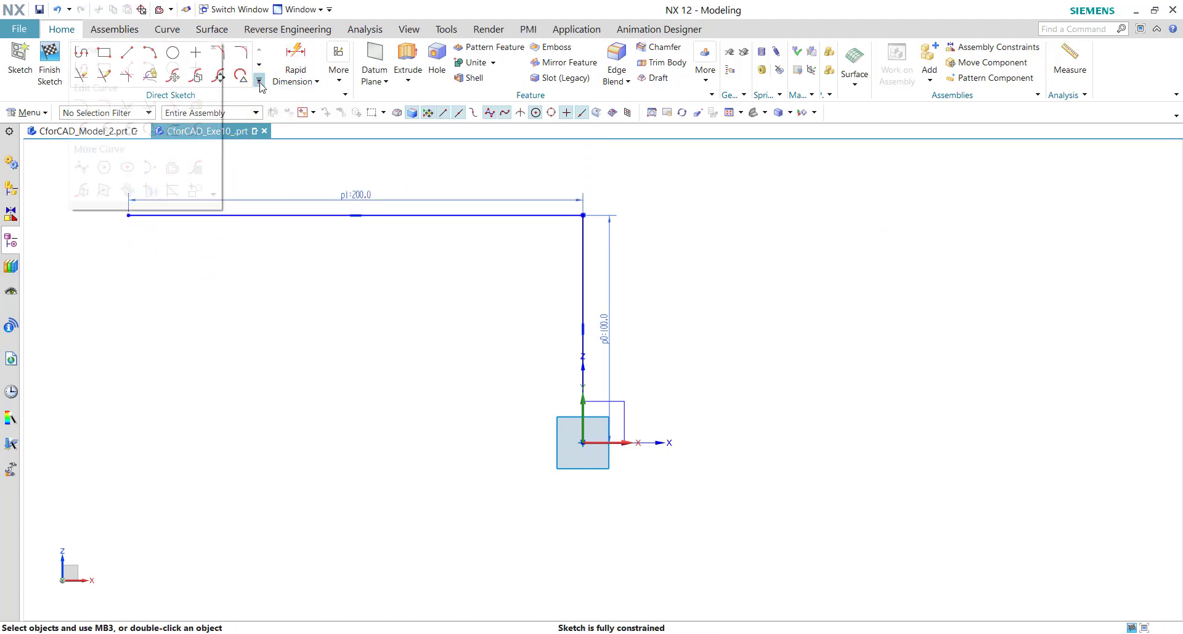
click(174, 169)
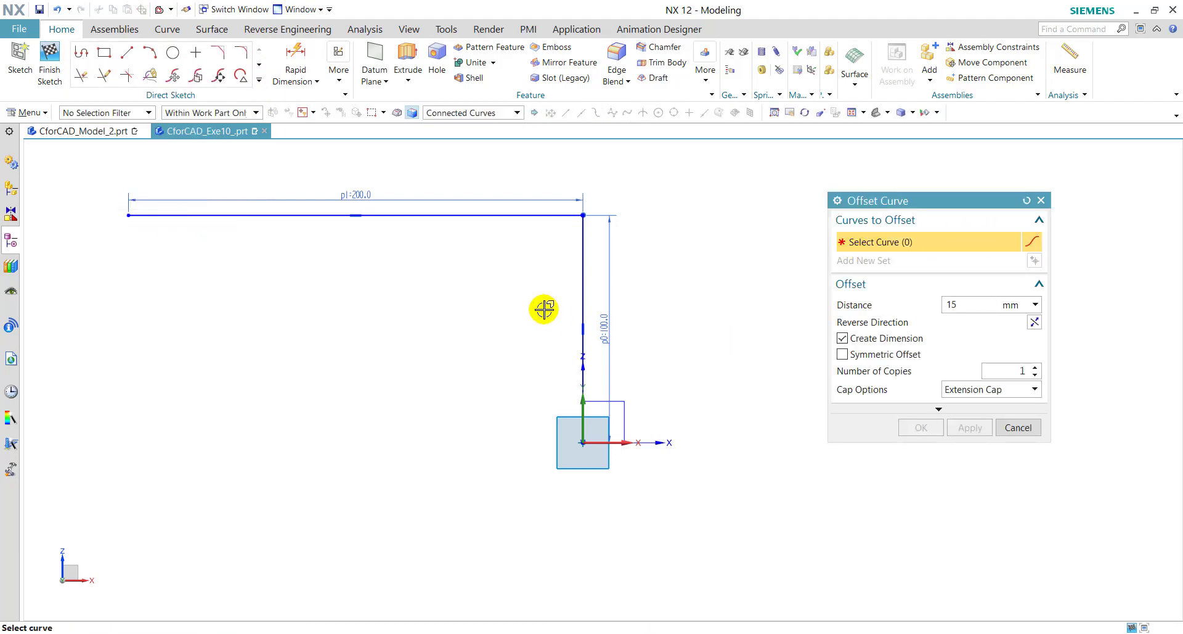
click(582, 277)
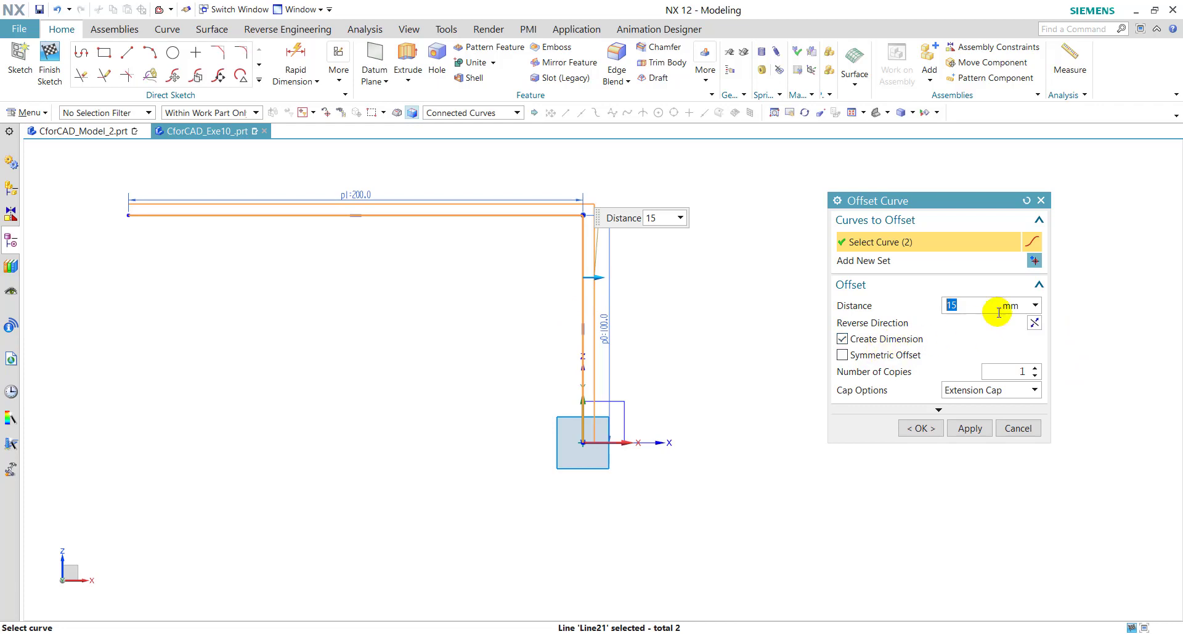
click(1036, 323)
click(922, 428)
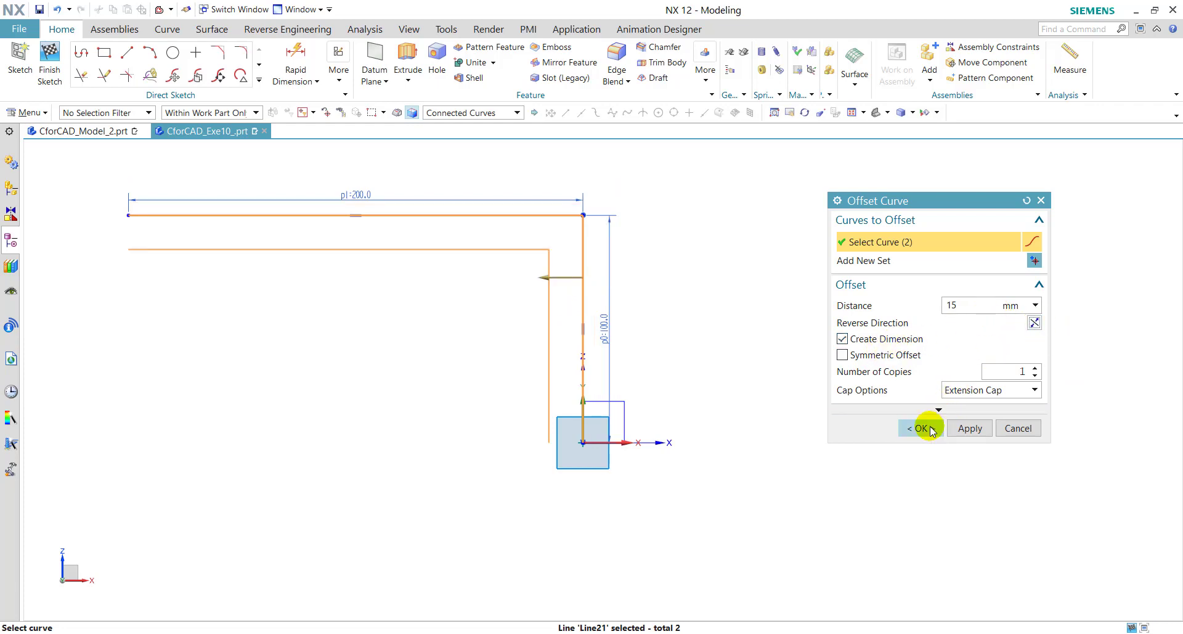
Step: Close both open ends of the L profile with short lines and finish the sketch
click(127, 53)
click(128, 214)
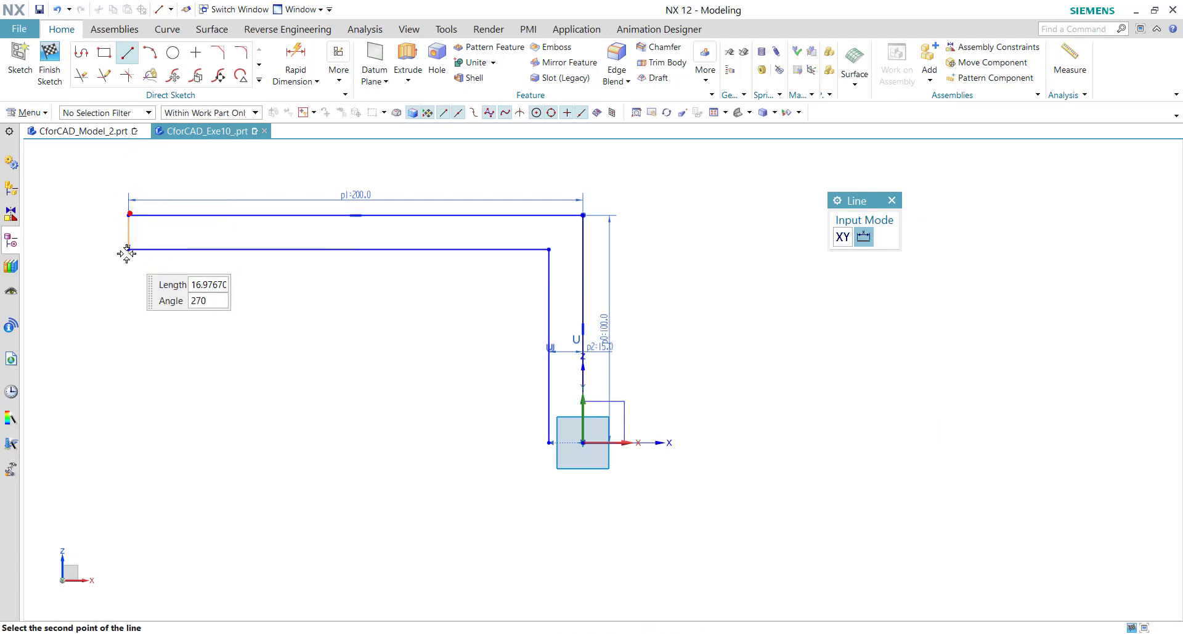
click(127, 250)
click(549, 442)
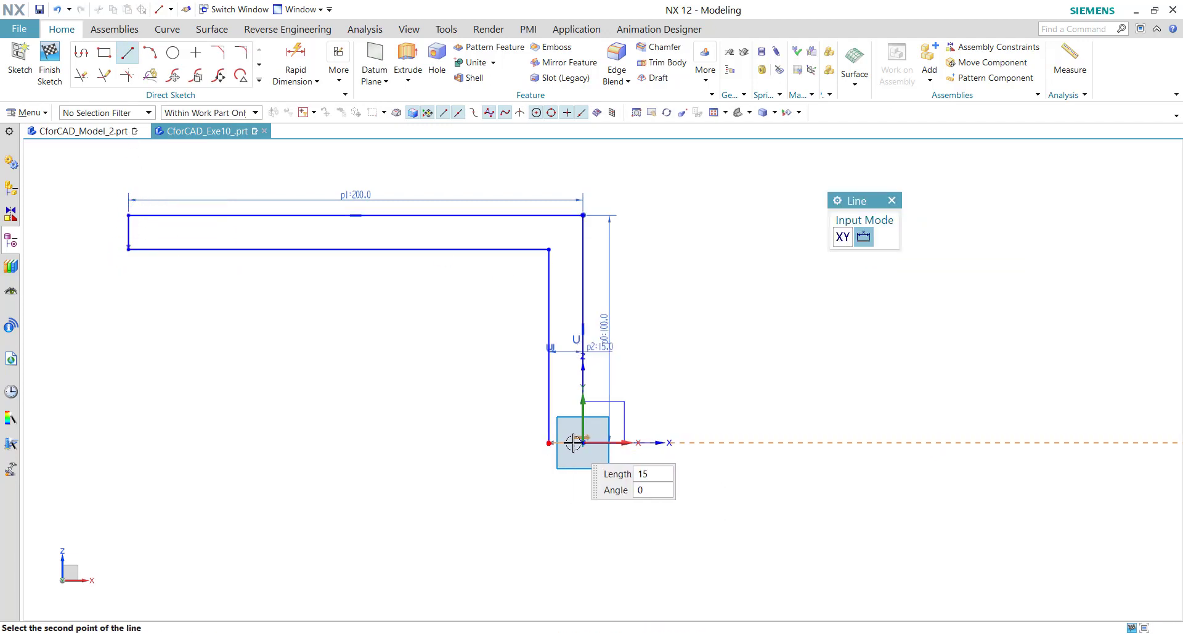
click(581, 443)
key(Escape)
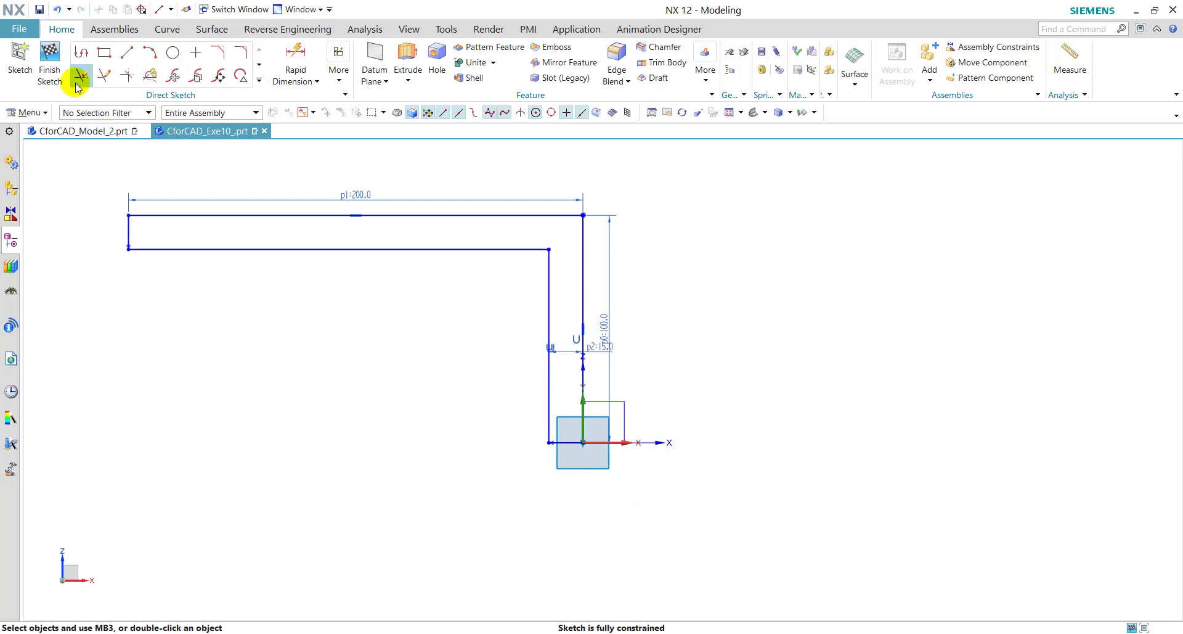
click(50, 62)
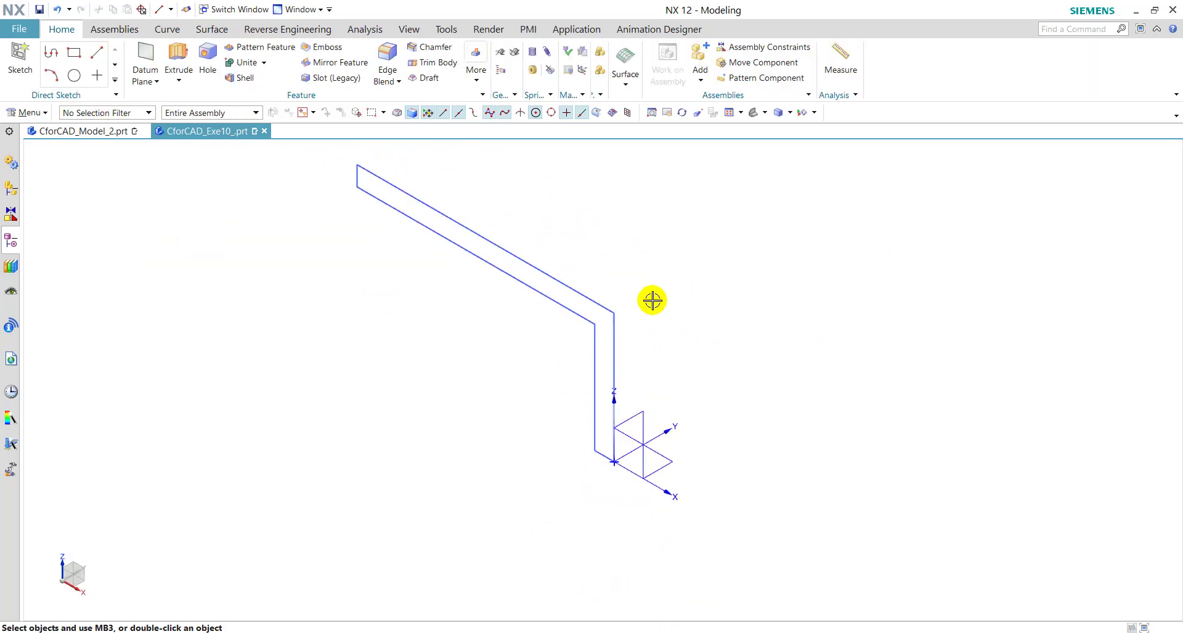
Step: Check the reference drawing in CforCAD_Model_2.prt, and extrude the L profile in CforCAD_Exe10_.prt with a symmetric distance of 50 mm
shift+middle_drag(653, 301, 647, 344)
click(103, 133)
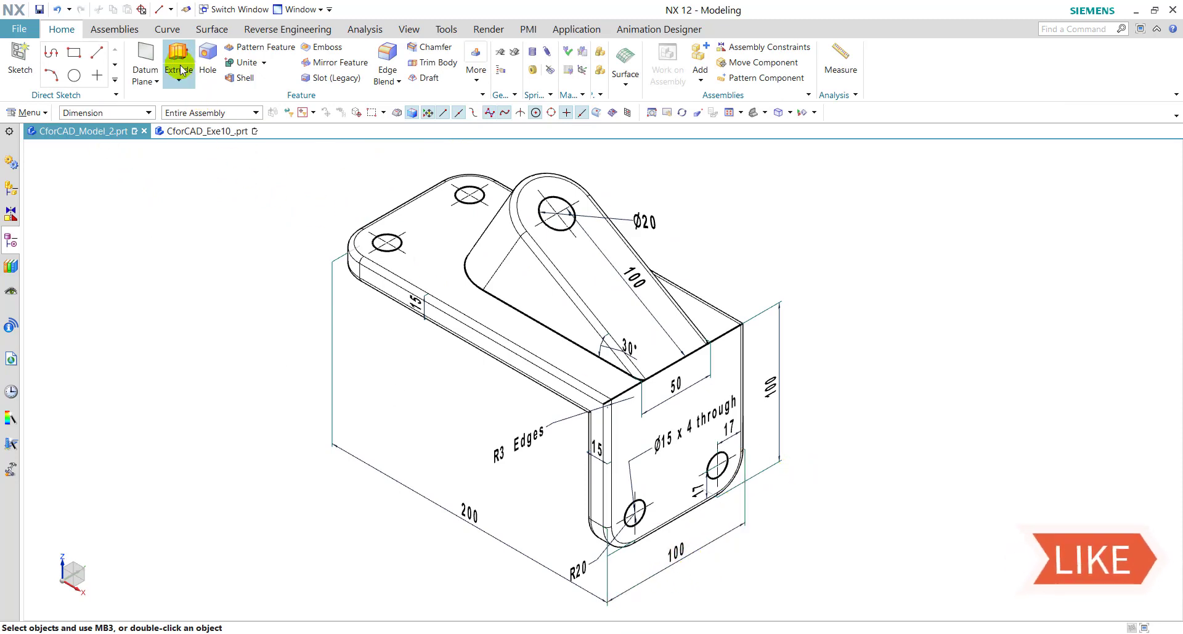
click(206, 132)
click(178, 56)
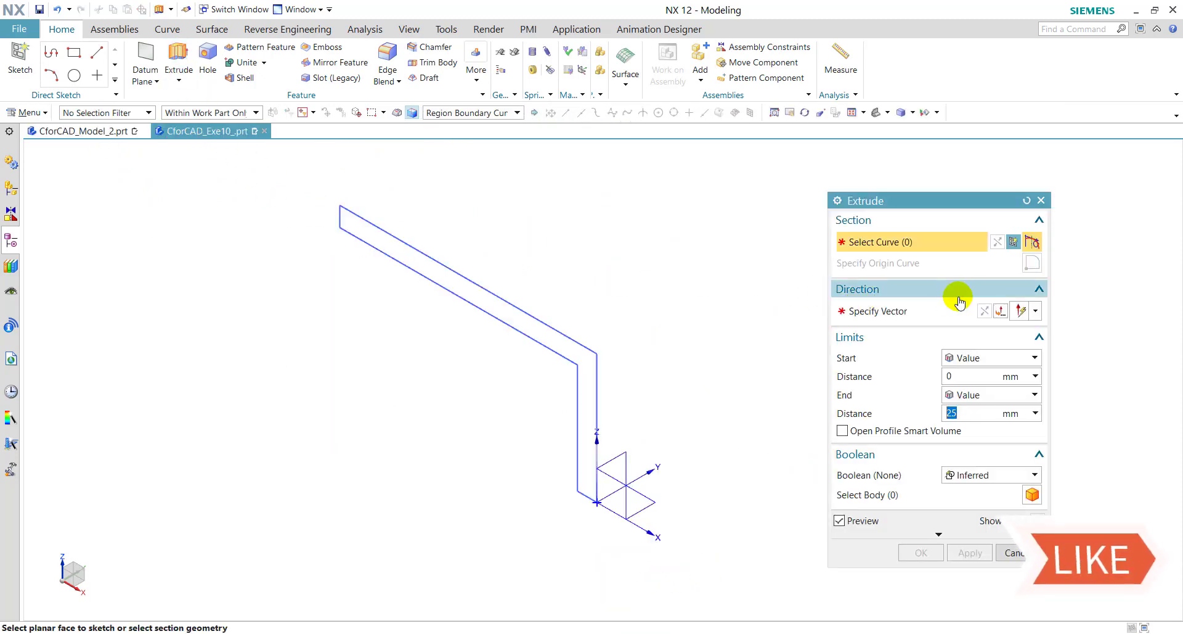
click(507, 318)
click(1002, 358)
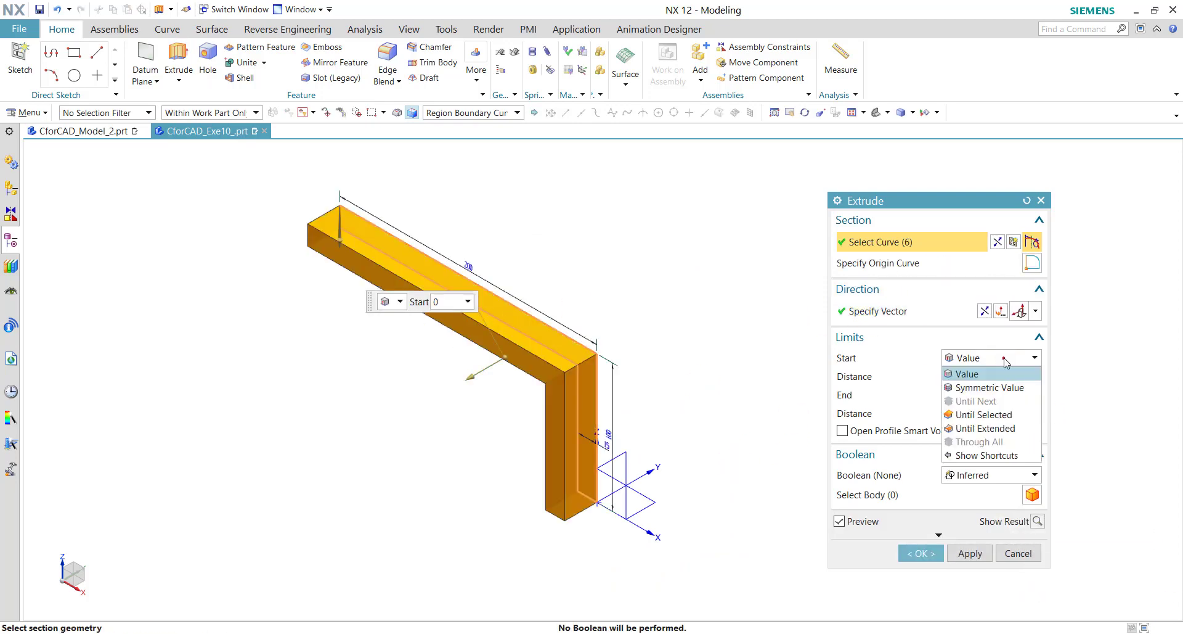
click(990, 387)
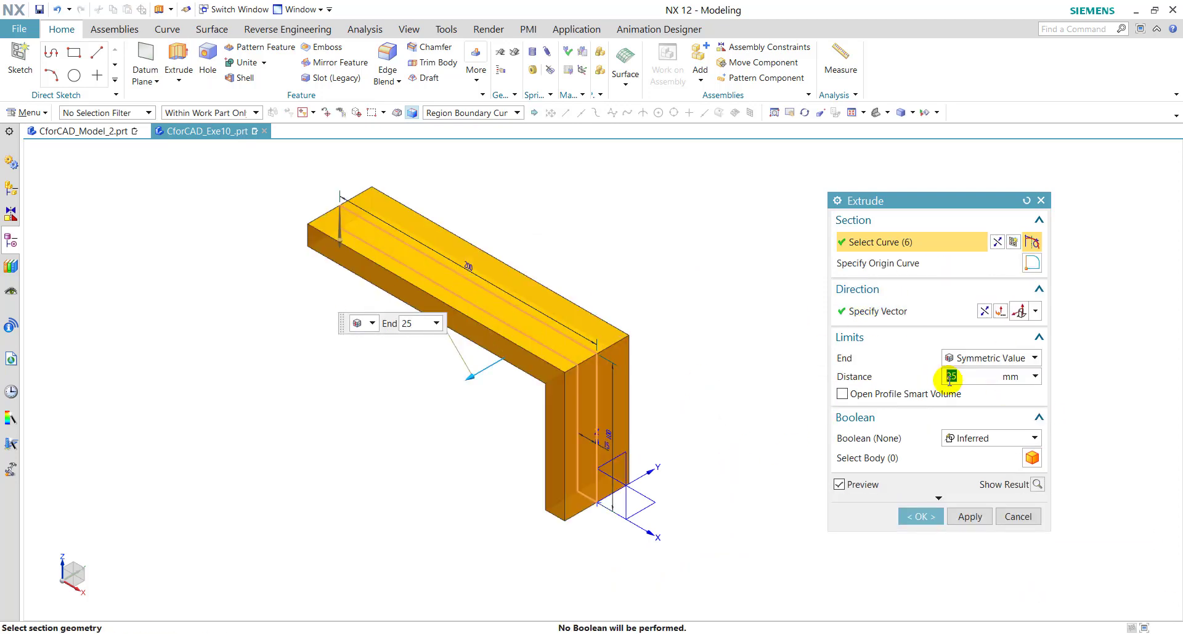
text(50)
key(Return)
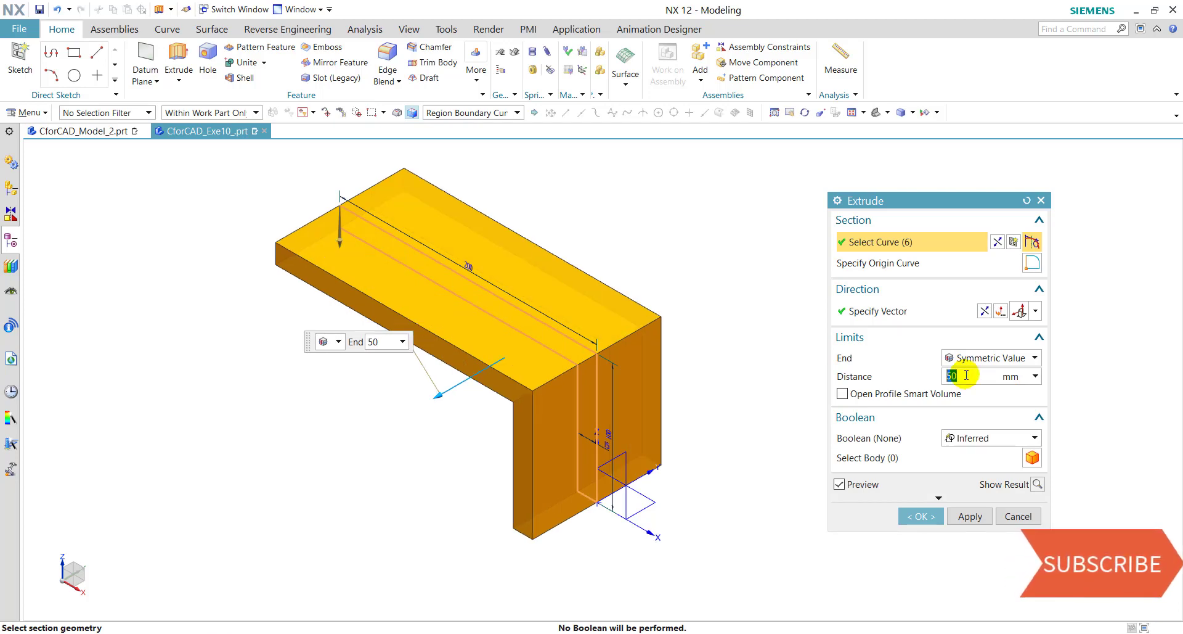
click(921, 516)
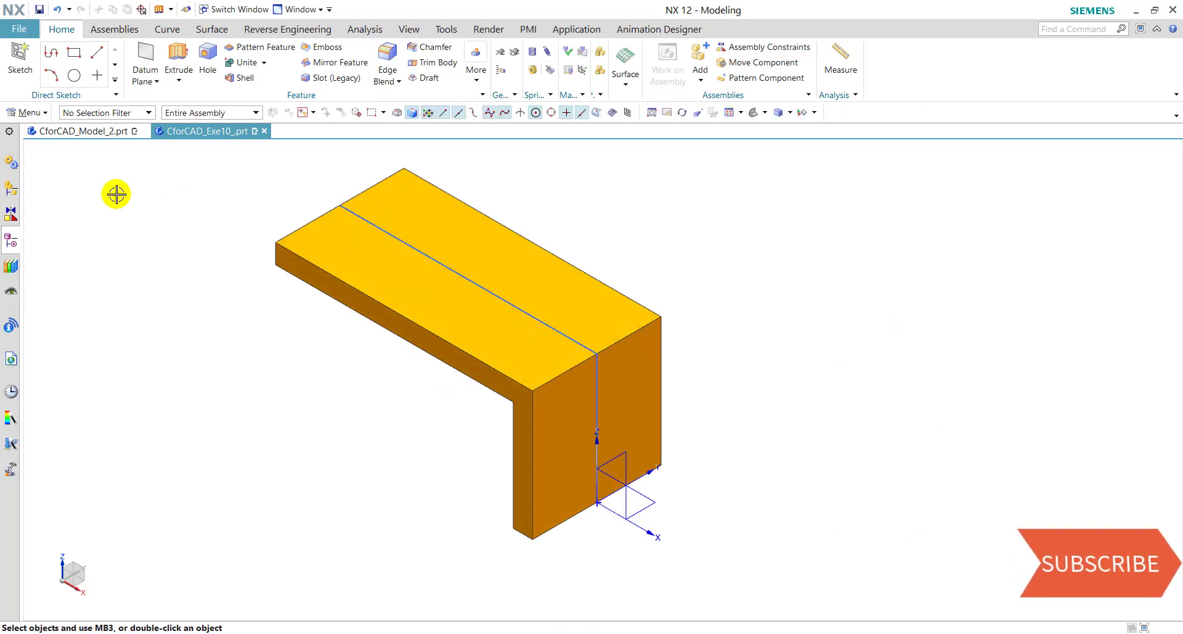
Step: Check the lug angle in the reference drawing, and create a datum plane at 30° to the bracket's top face through its front top edge
click(85, 132)
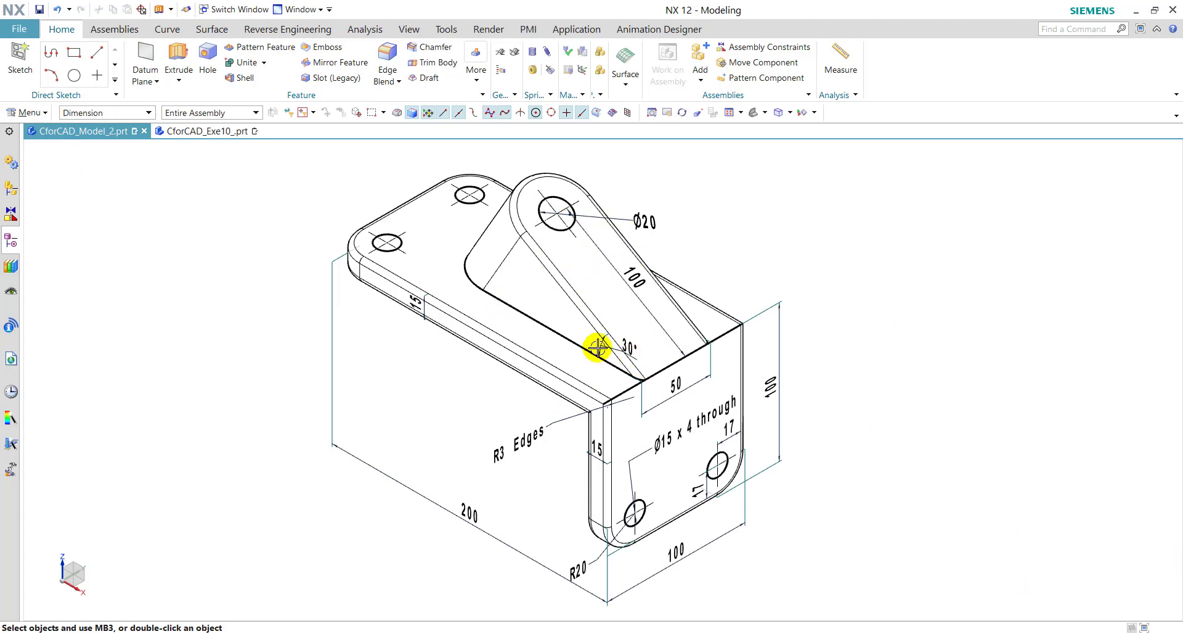
click(210, 131)
click(148, 61)
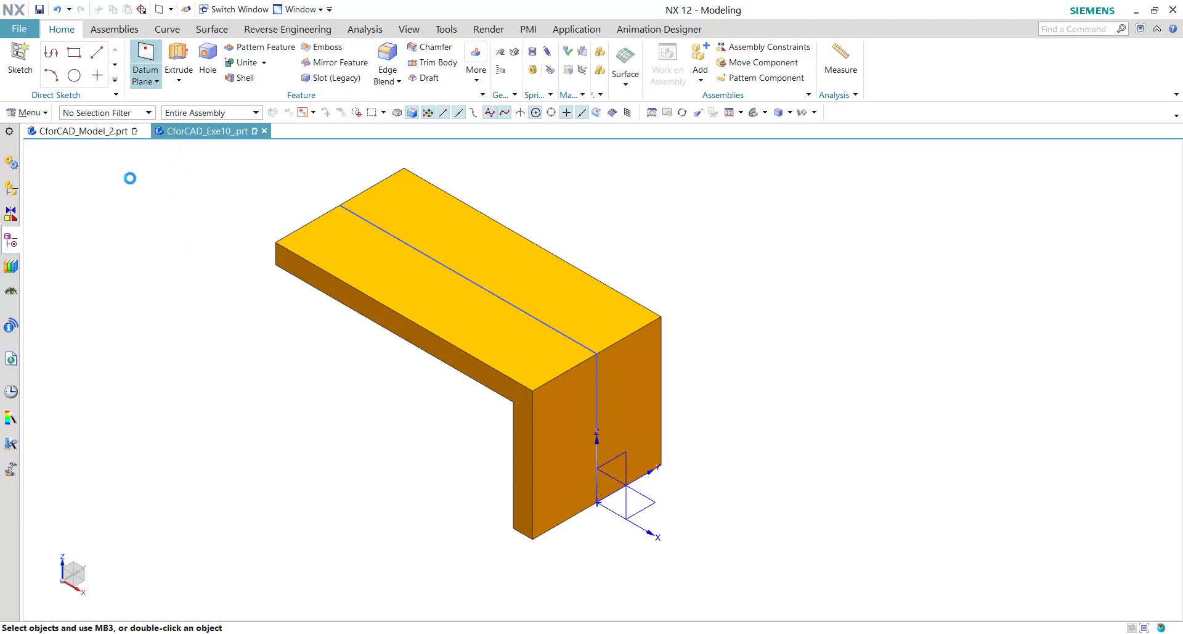
click(930, 230)
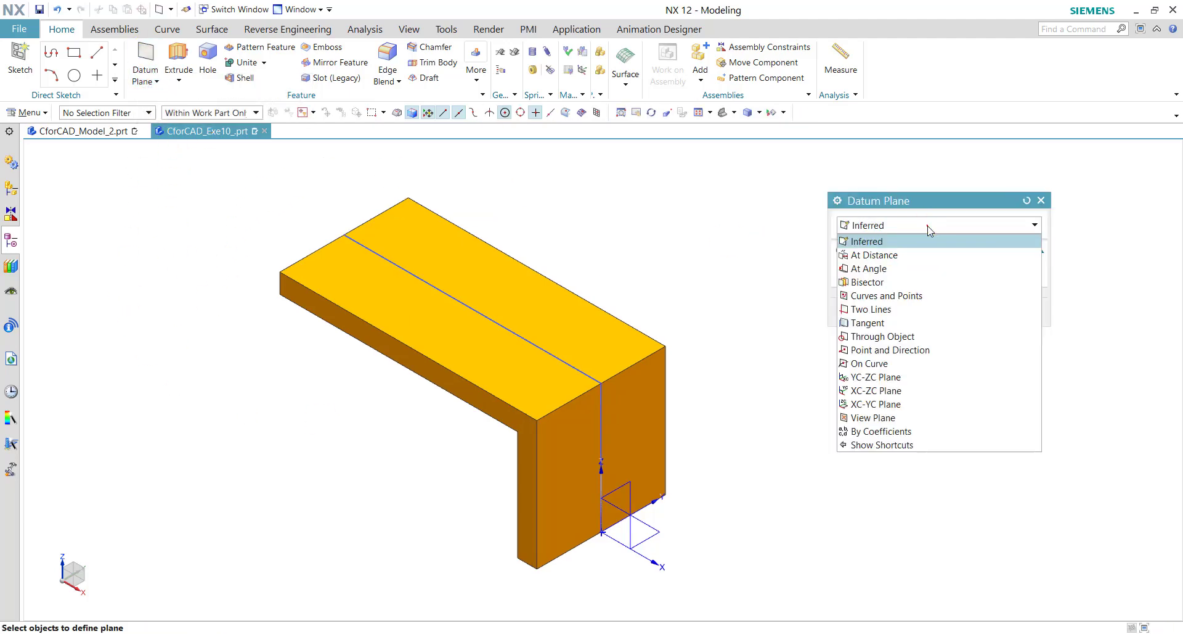
click(930, 268)
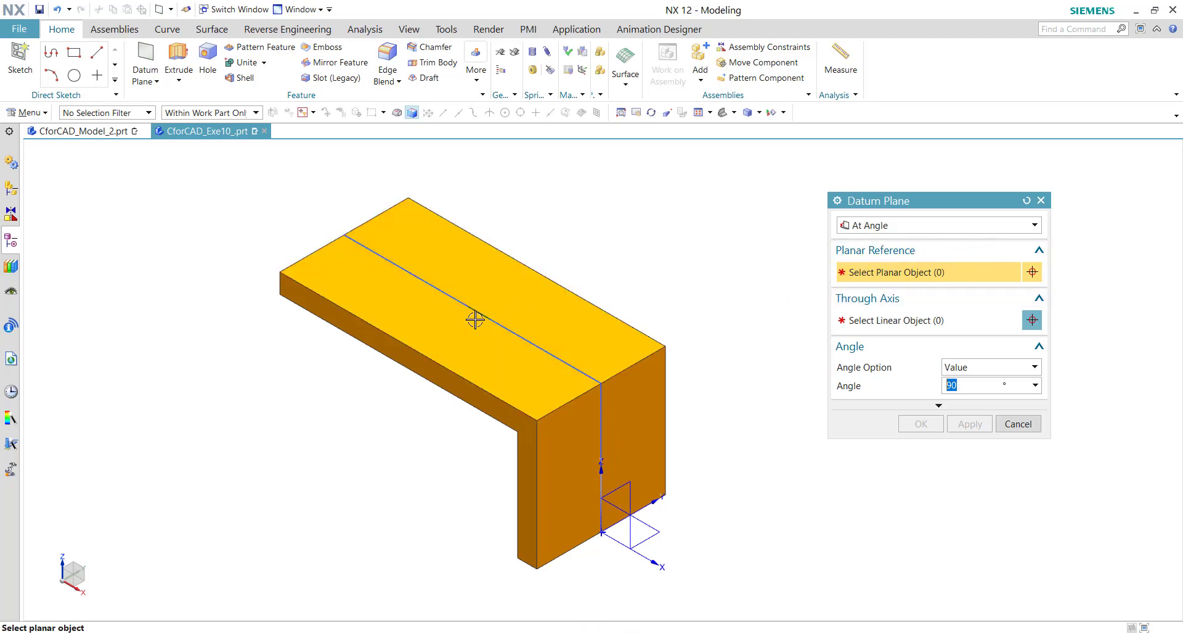
click(528, 306)
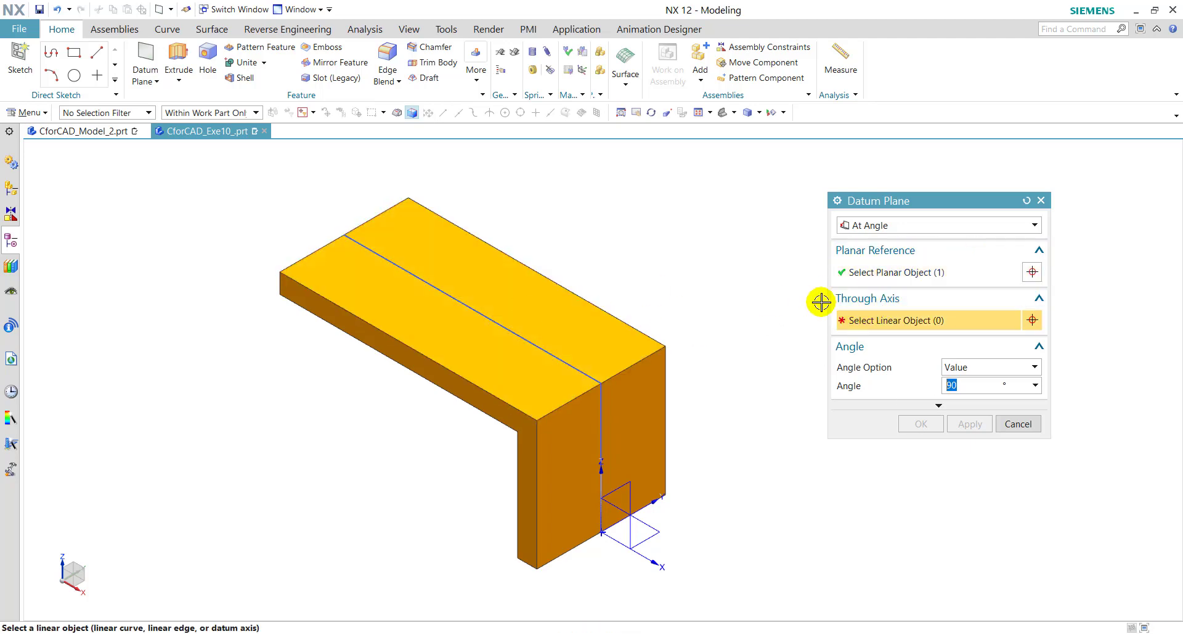
click(632, 365)
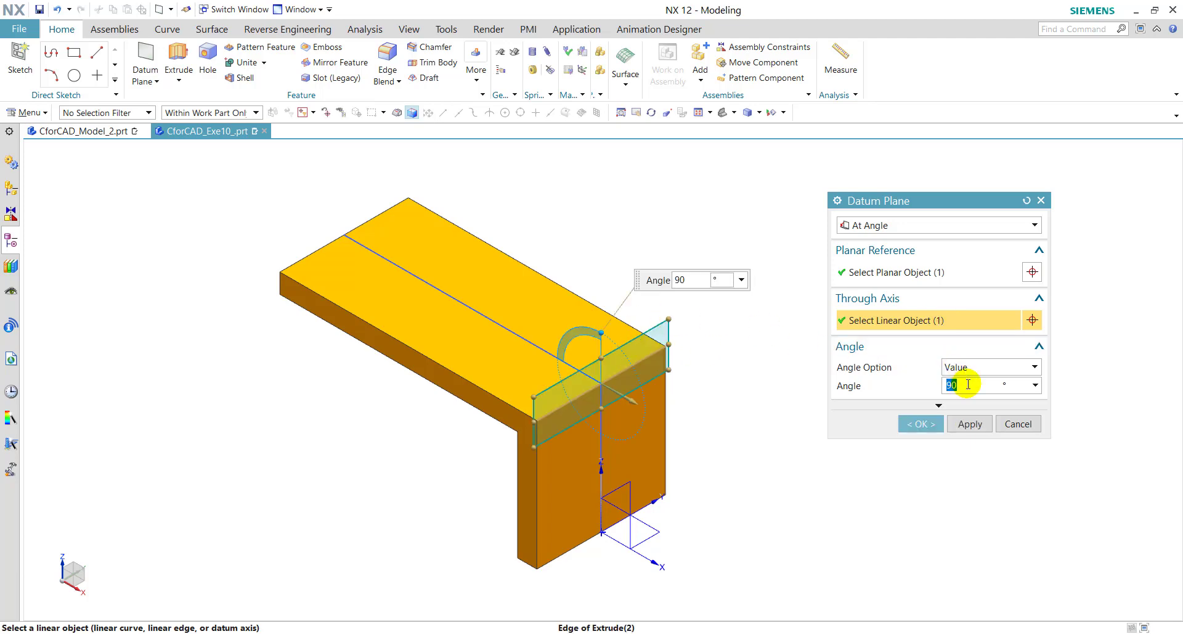
key(Return)
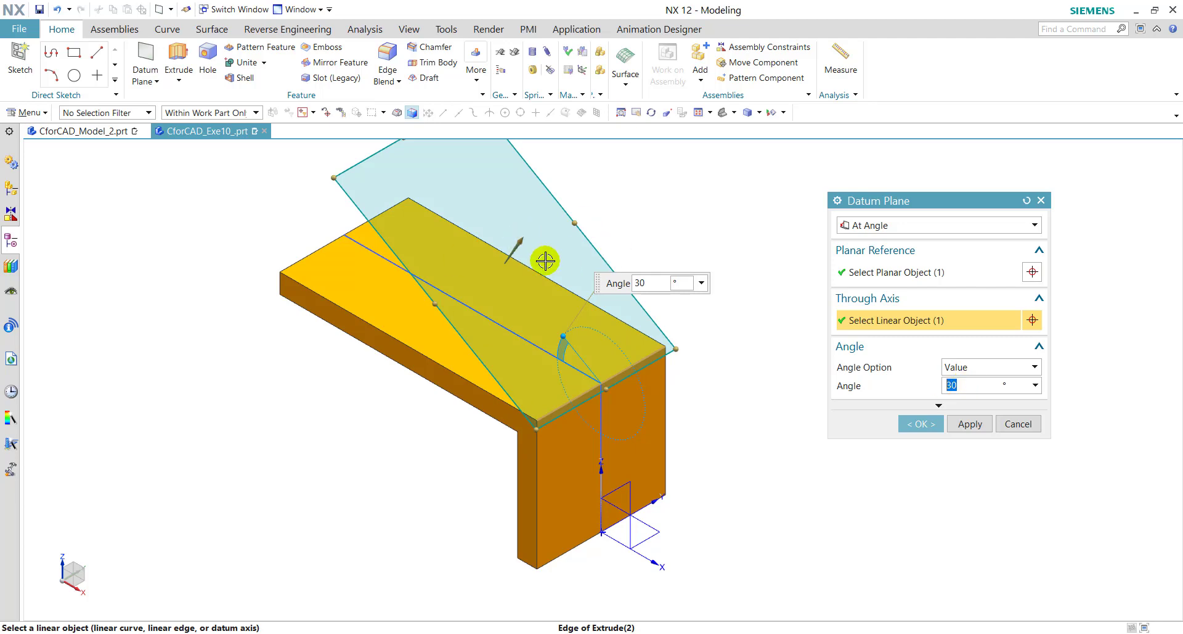
click(939, 426)
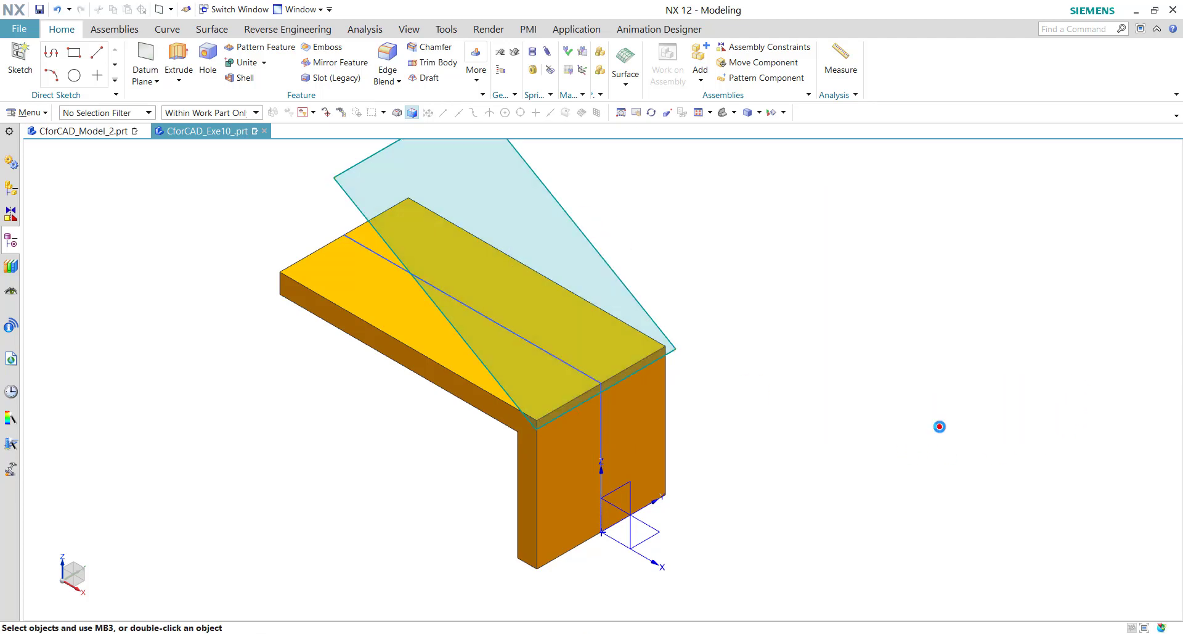
Step: Start a new sketch on the angled datum plane
shift+middle_drag(577, 271, 660, 337)
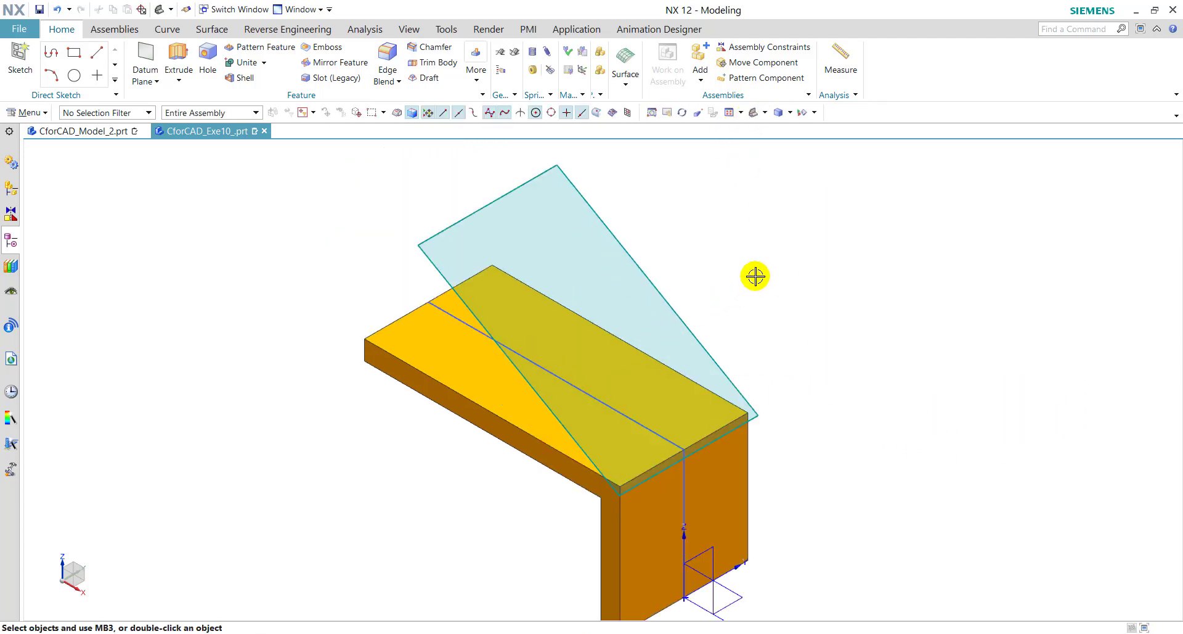
shift+middle_drag(756, 276, 647, 334)
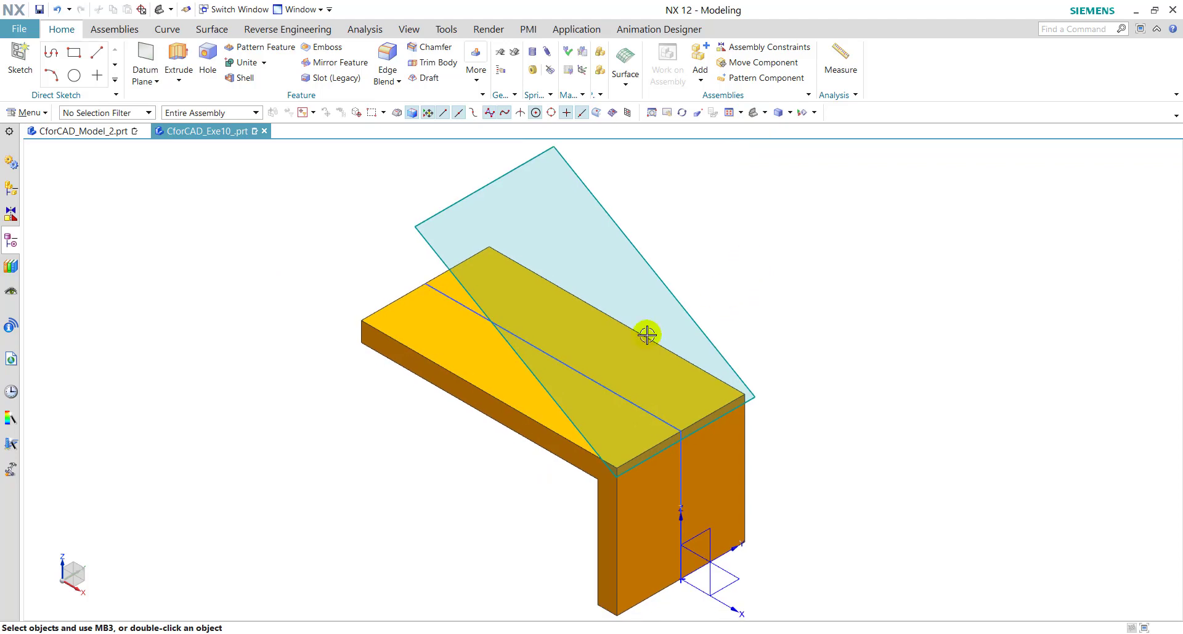
click(18, 64)
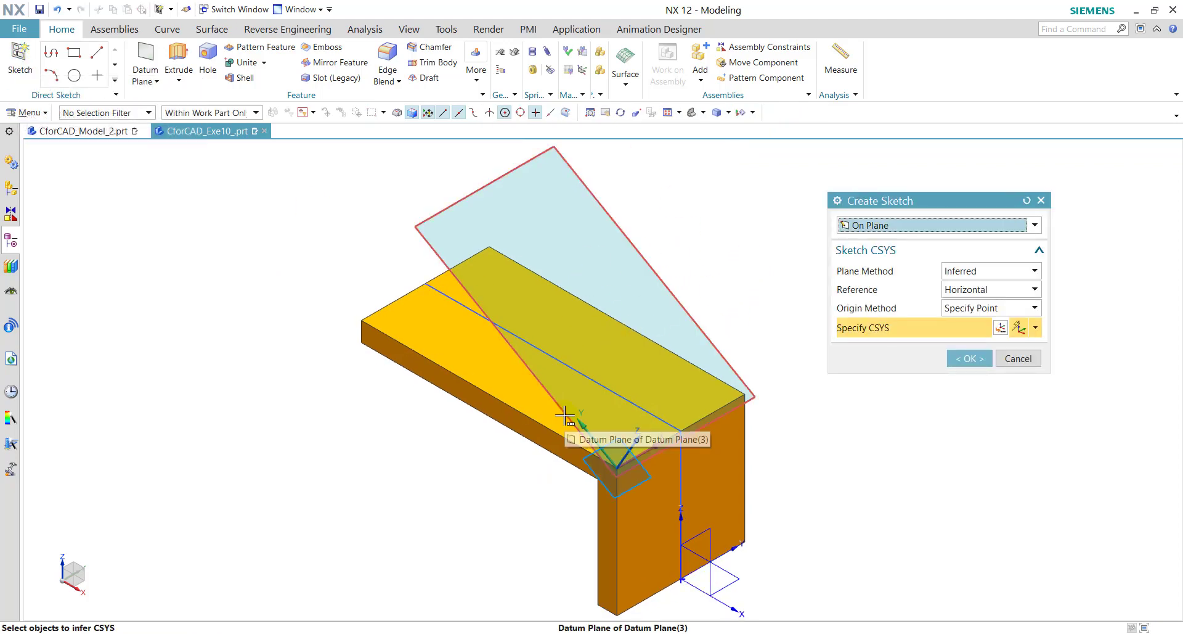
click(616, 447)
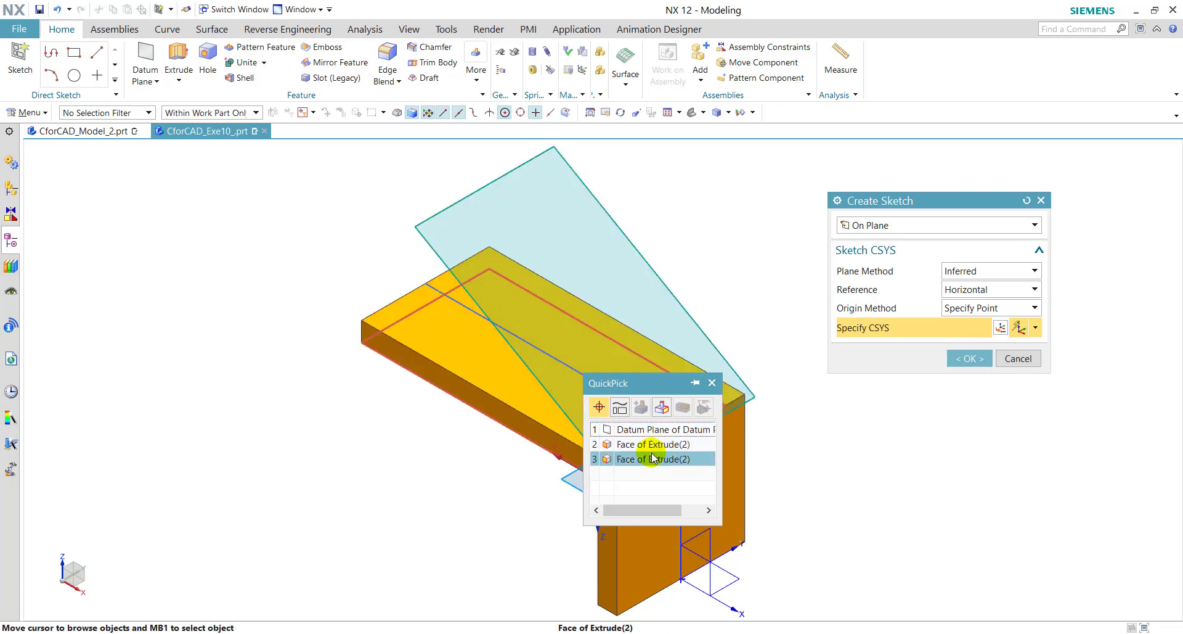
click(652, 430)
click(967, 360)
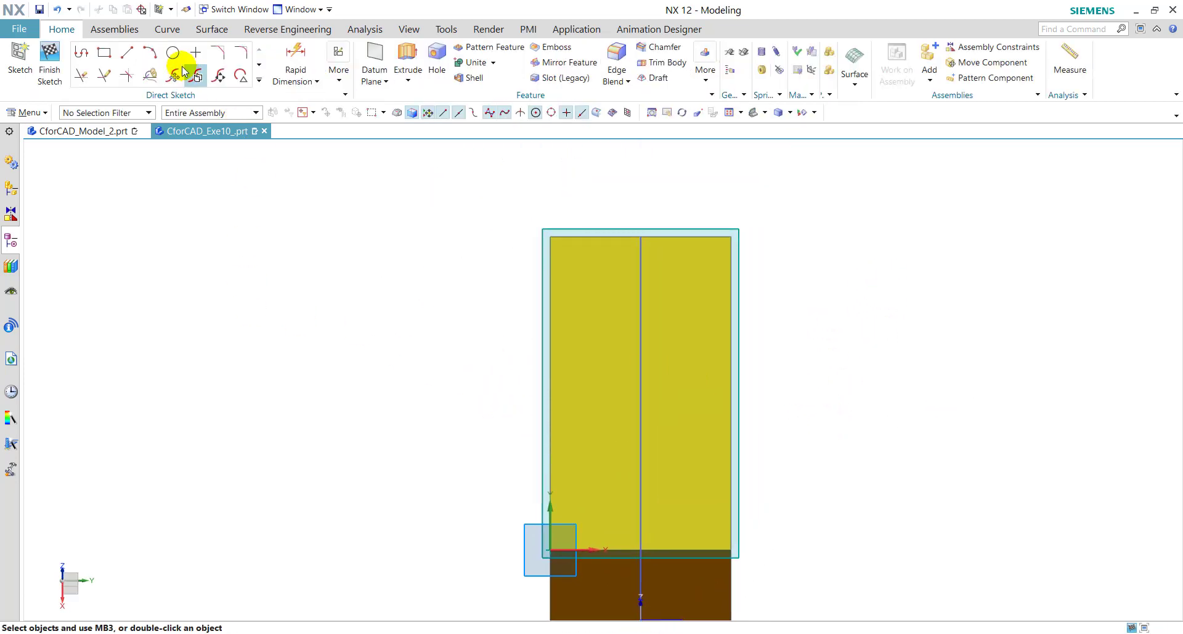
Step: Draw a 50 mm diameter circle centred on the bracket's lengthwise centre line
click(174, 55)
click(644, 370)
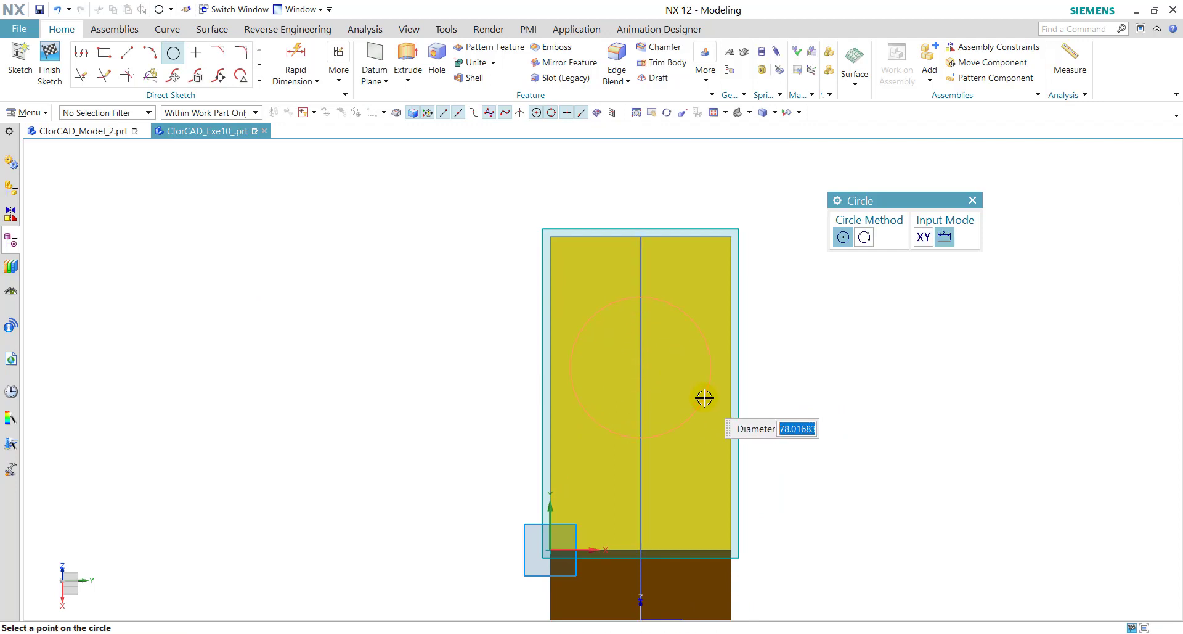
text(50)
key(Return)
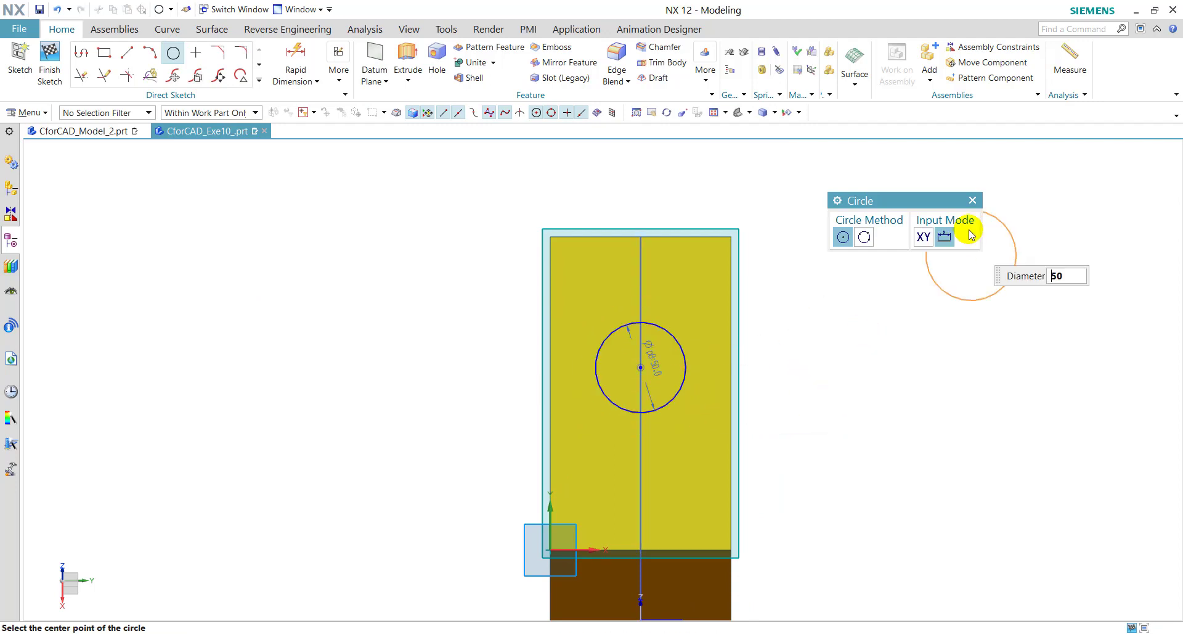
Step: Dimension the circle's centre at 100 mm from the bracket's front top edge
click(973, 200)
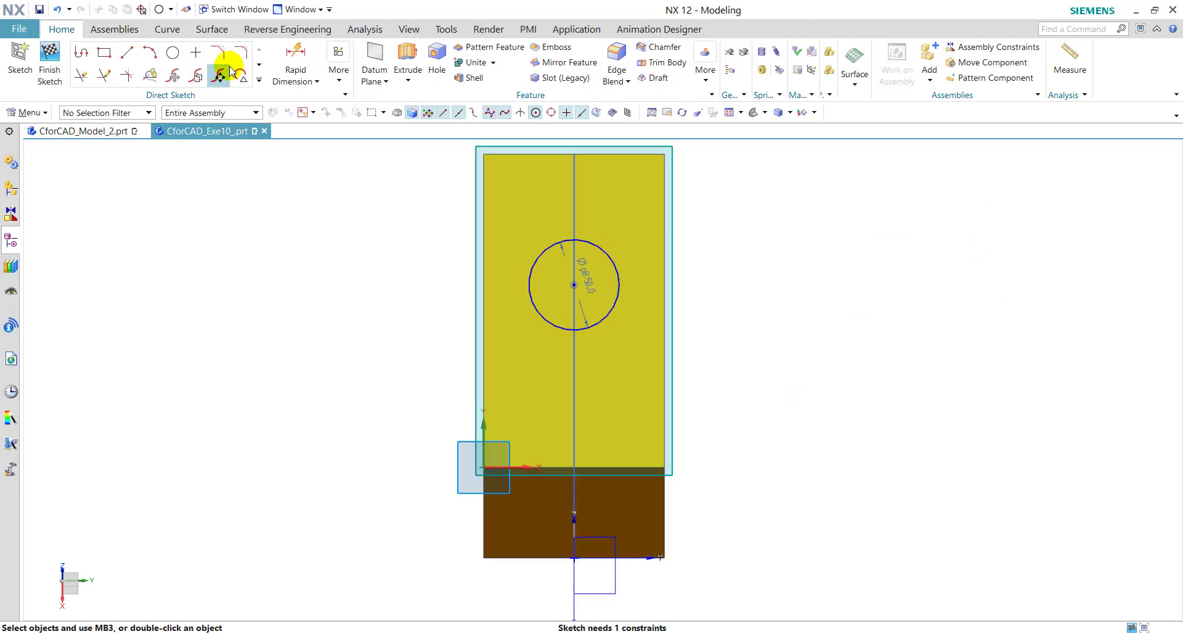
click(296, 59)
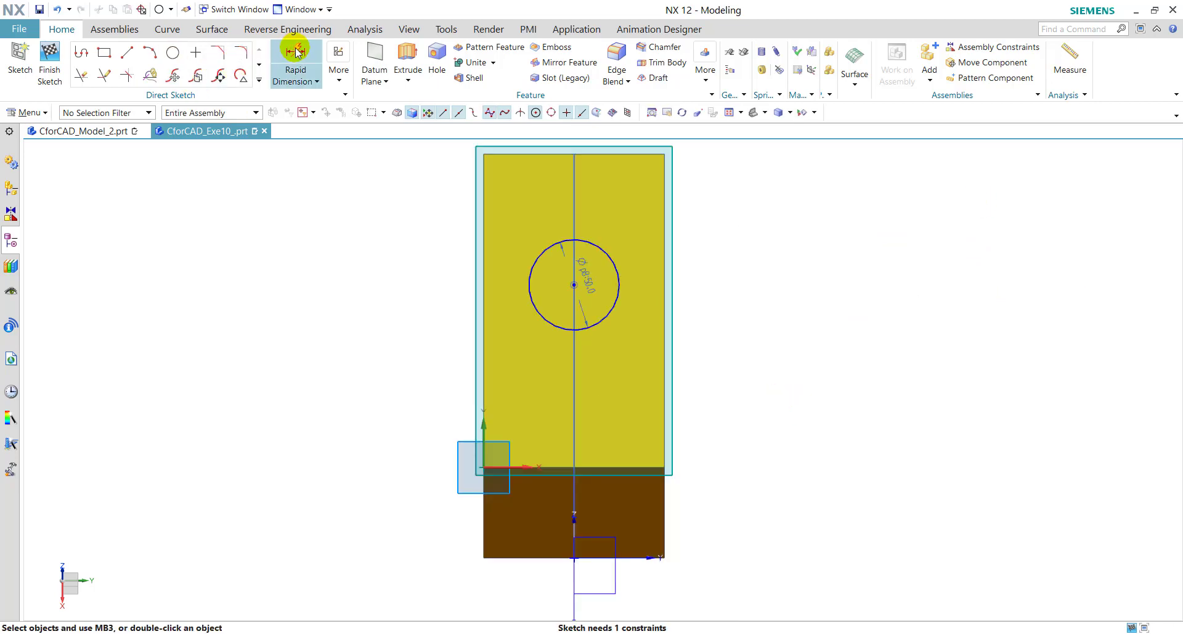
click(575, 285)
click(574, 467)
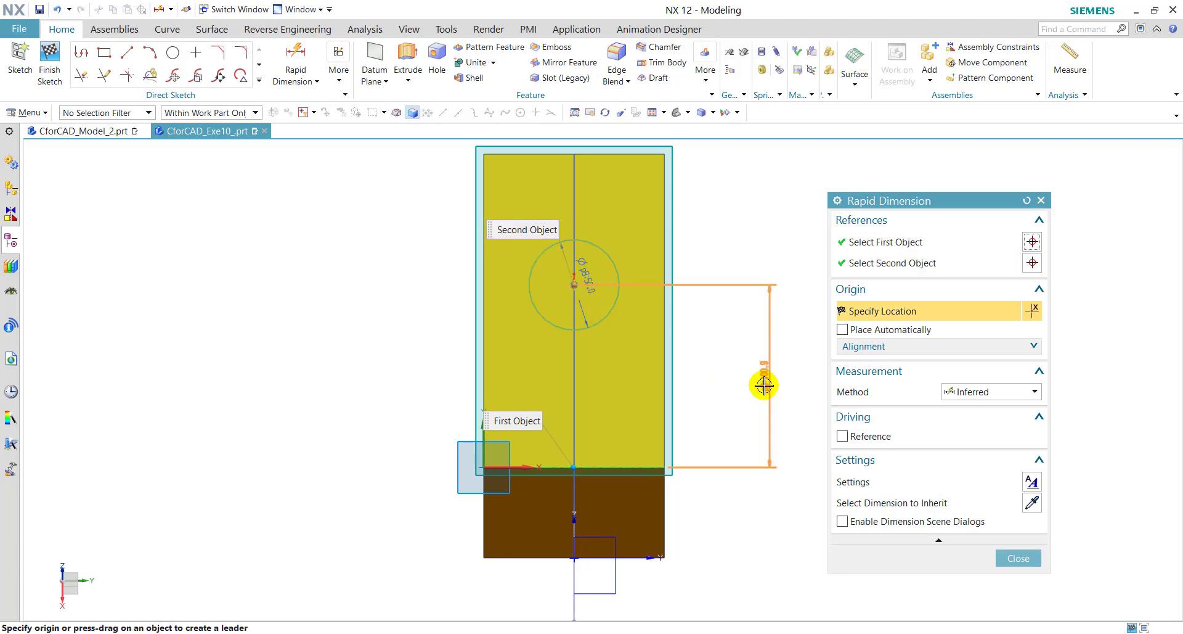
click(764, 385)
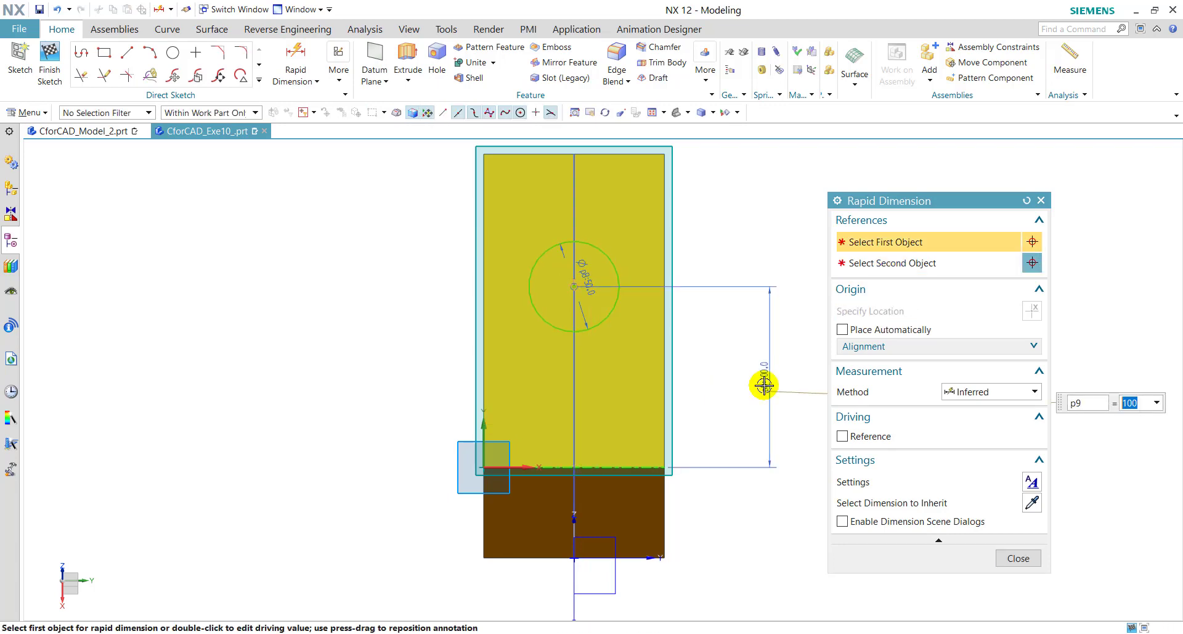
click(1041, 200)
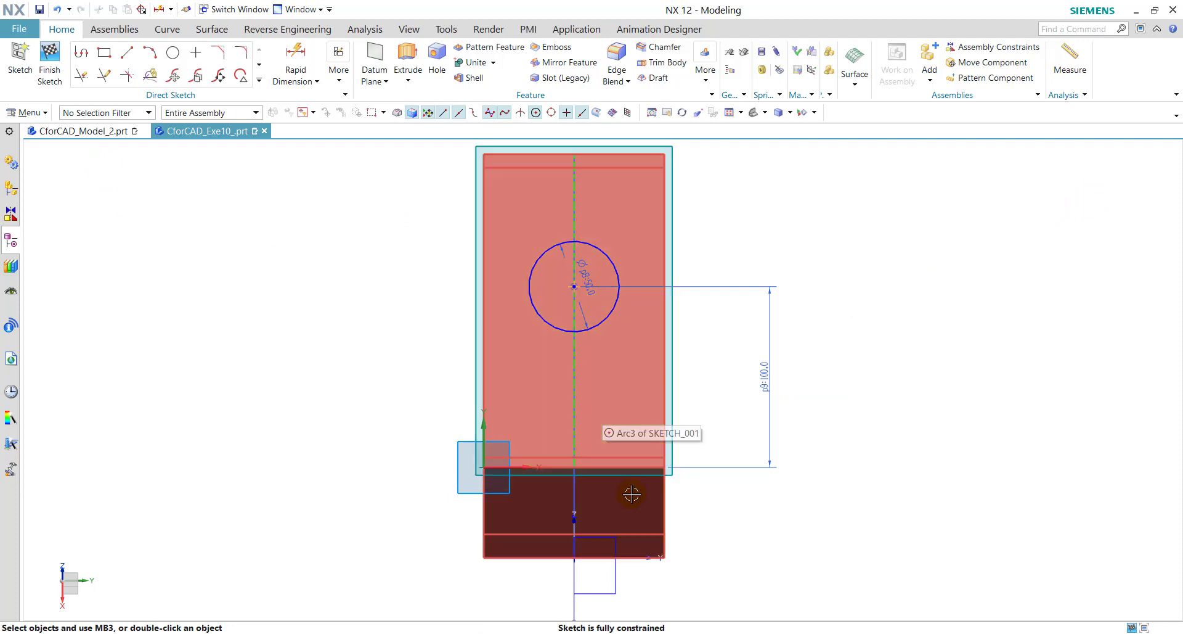
Step: Draw two lines from the circle's opposite side points down to the bracket's front top edge
click(127, 52)
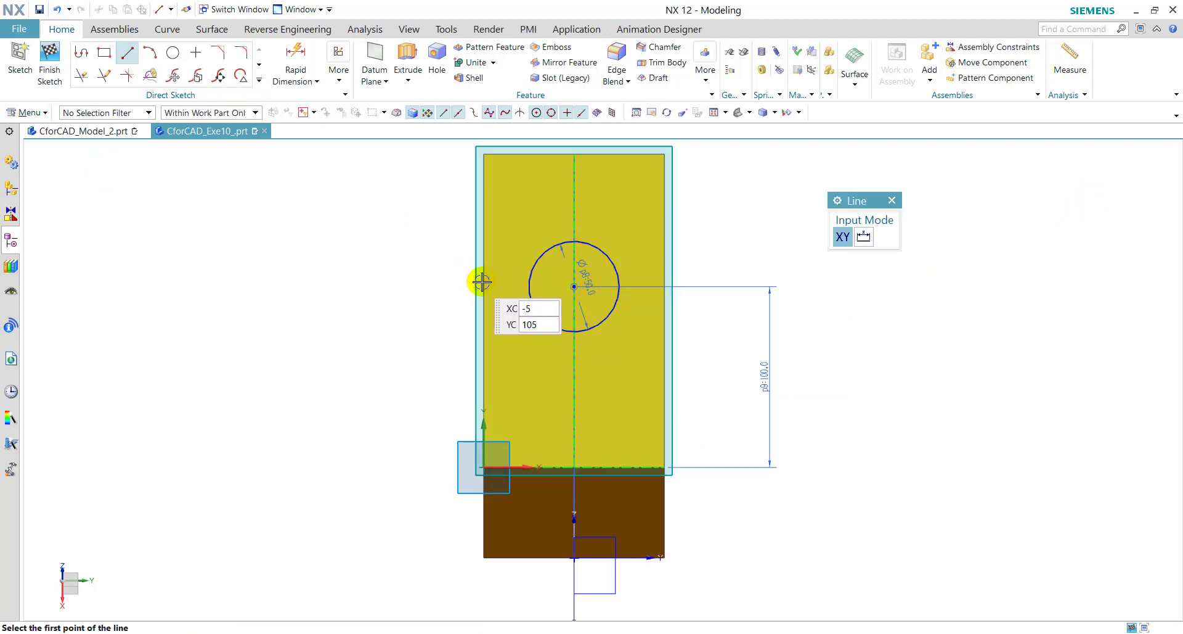
click(531, 286)
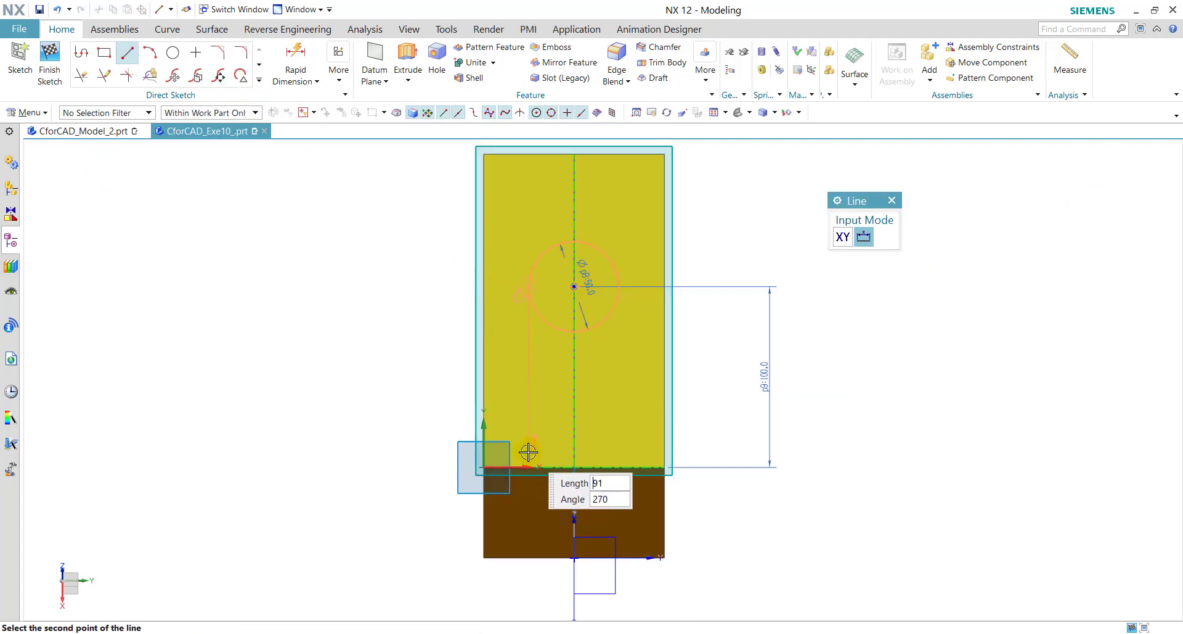
click(524, 467)
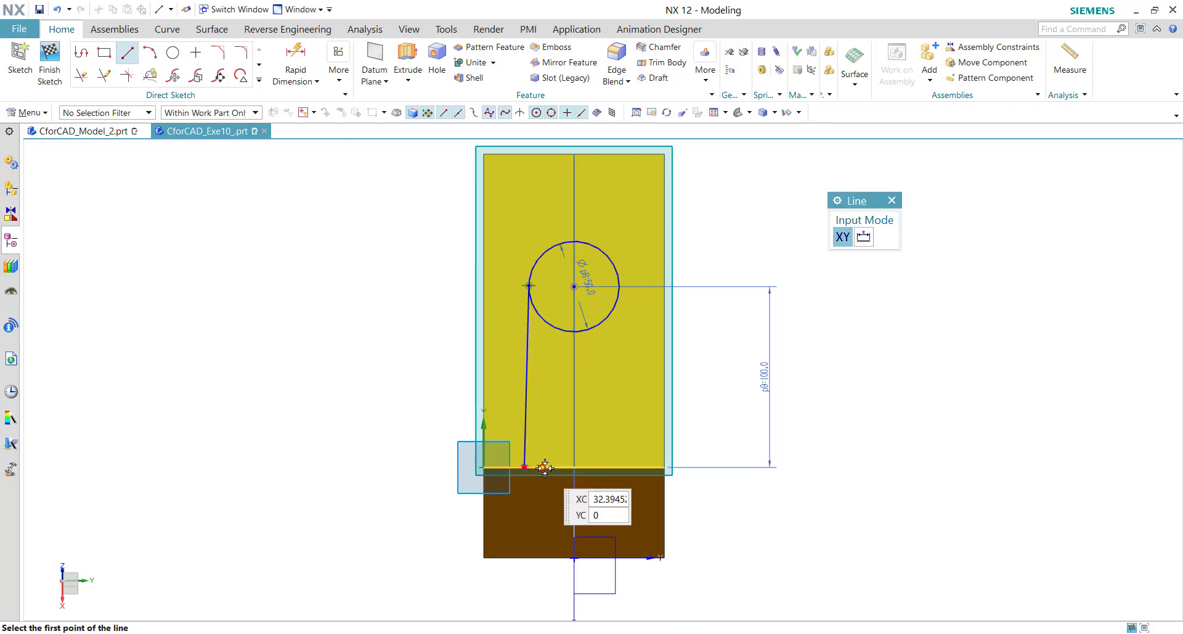
click(621, 288)
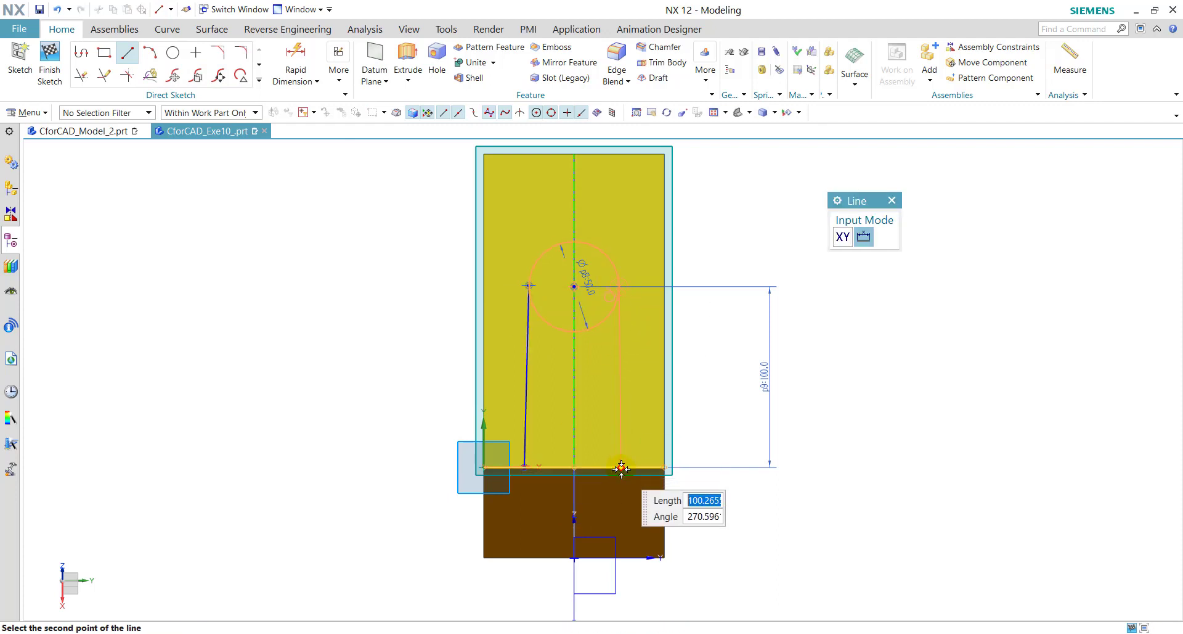
click(620, 467)
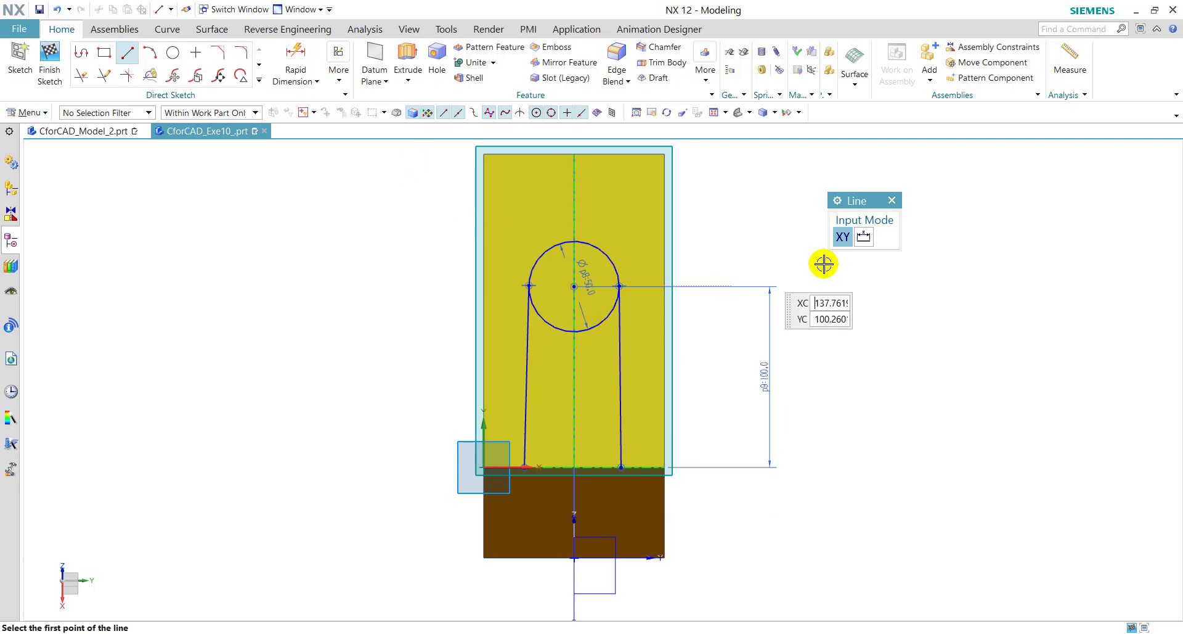
key(Escape)
Step: Apply a vertical constraint to both side lines of the lug profile
click(339, 69)
click(365, 128)
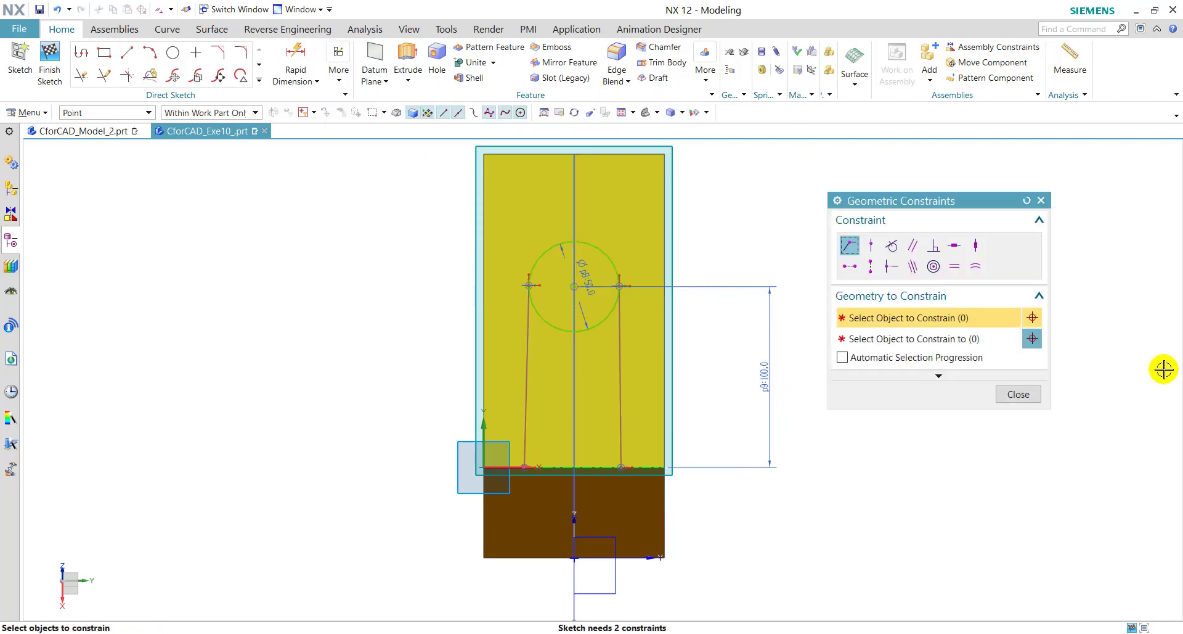
click(976, 245)
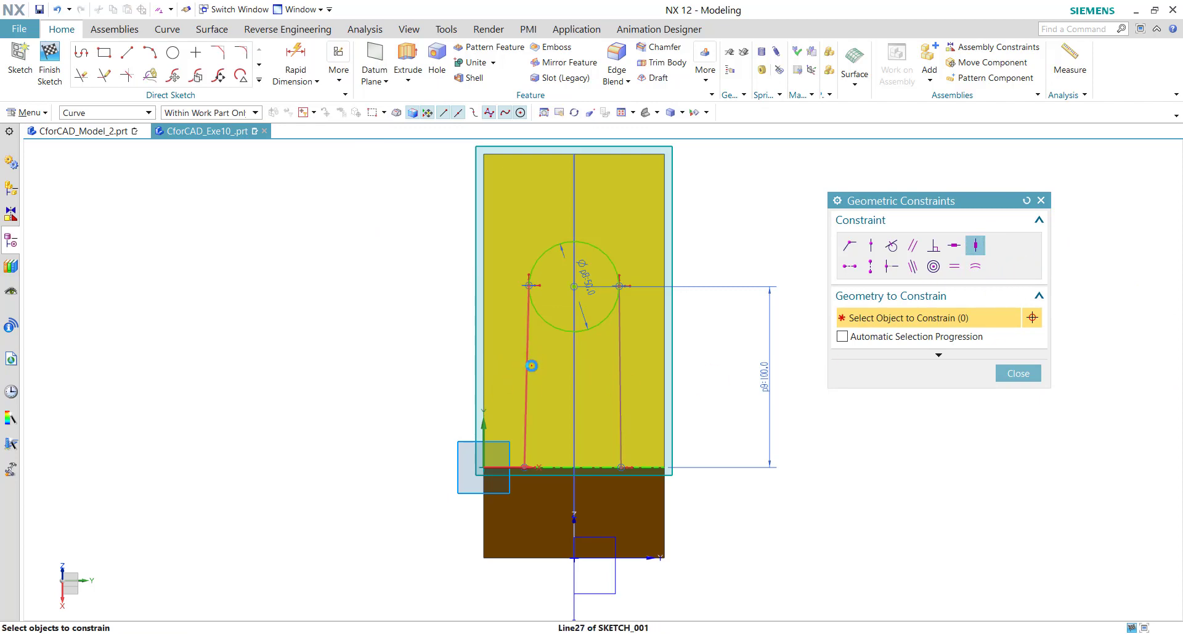
click(532, 365)
click(620, 377)
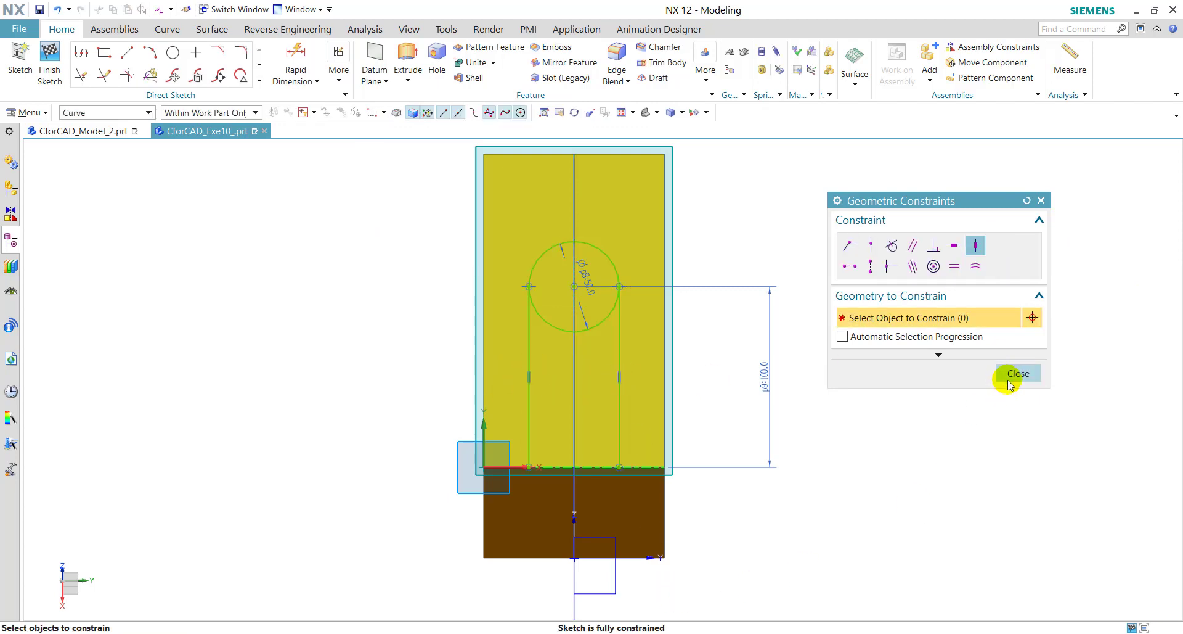
click(1011, 377)
Step: Join the lower ends of the two side lines with a line, and trim away the circle's lower arc
click(128, 57)
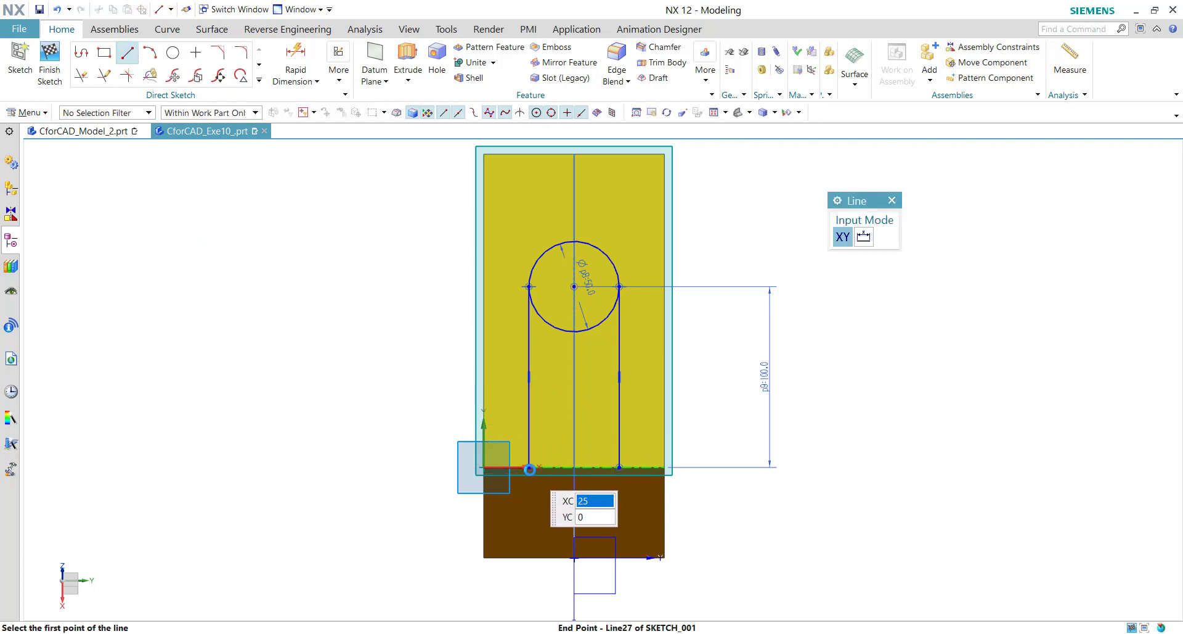
click(530, 467)
click(621, 468)
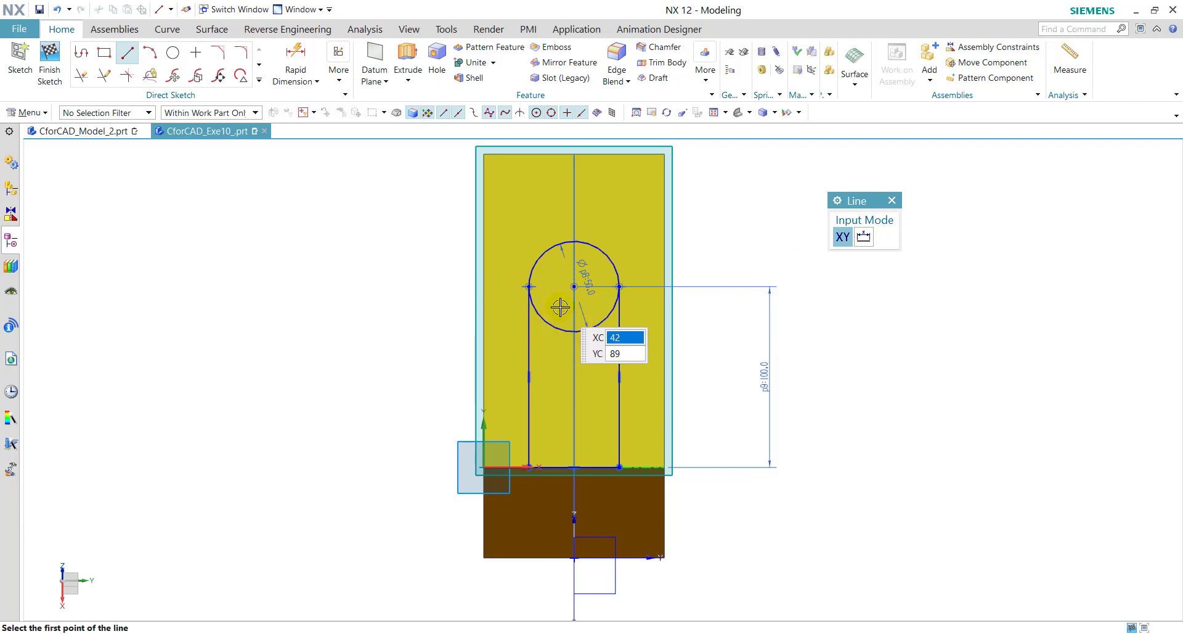
click(83, 73)
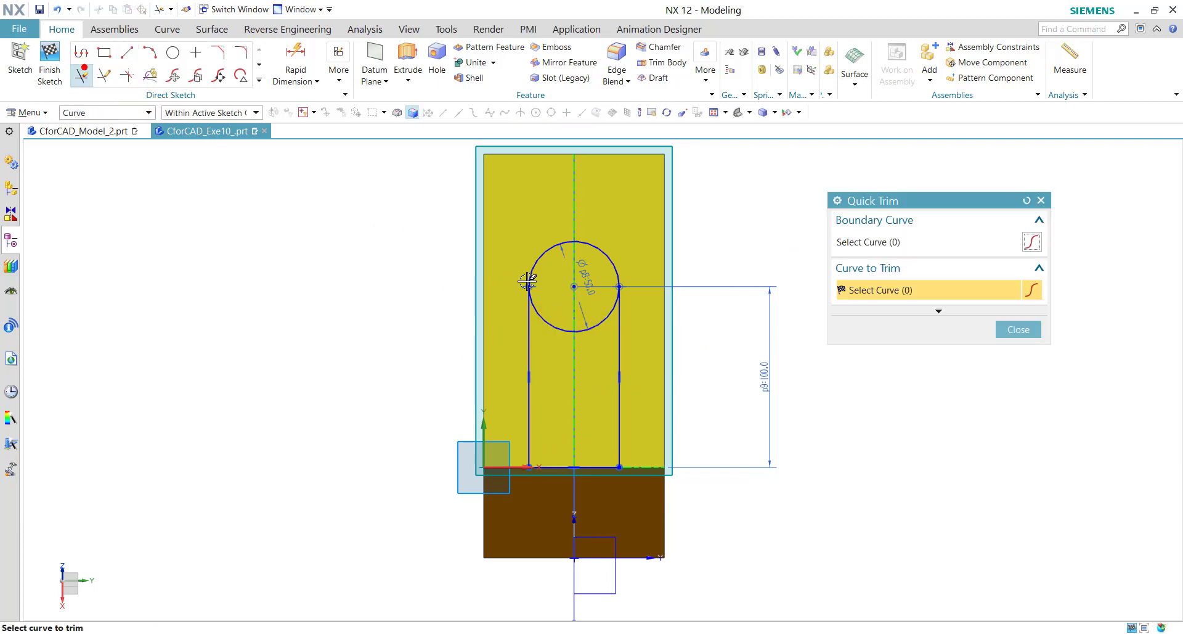
click(602, 338)
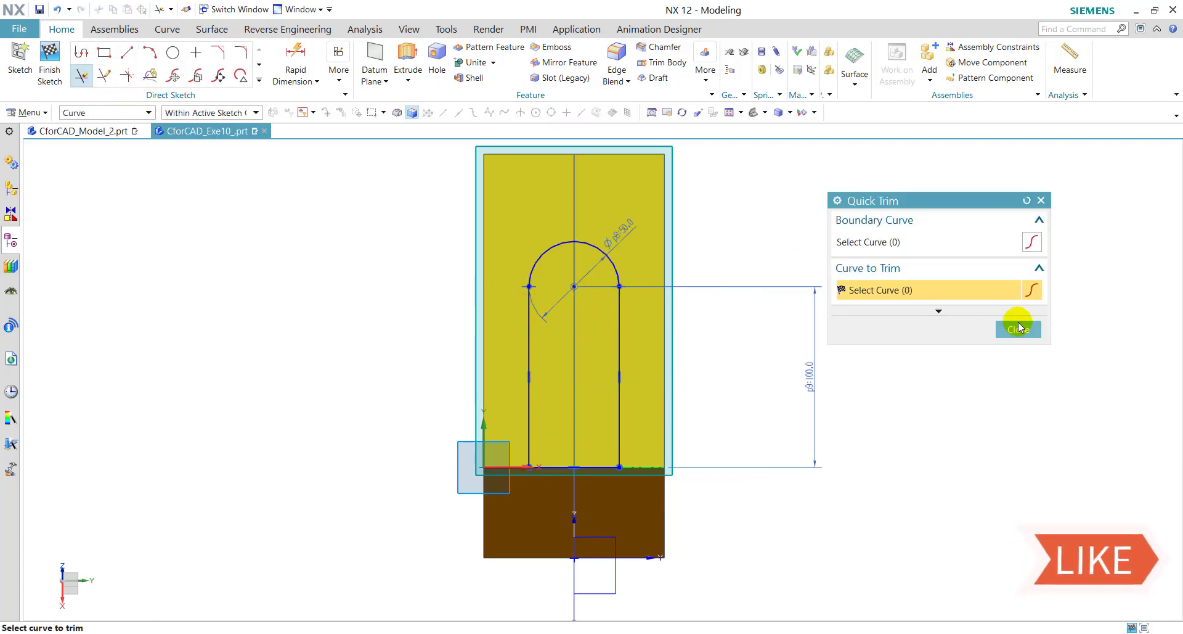
click(1018, 329)
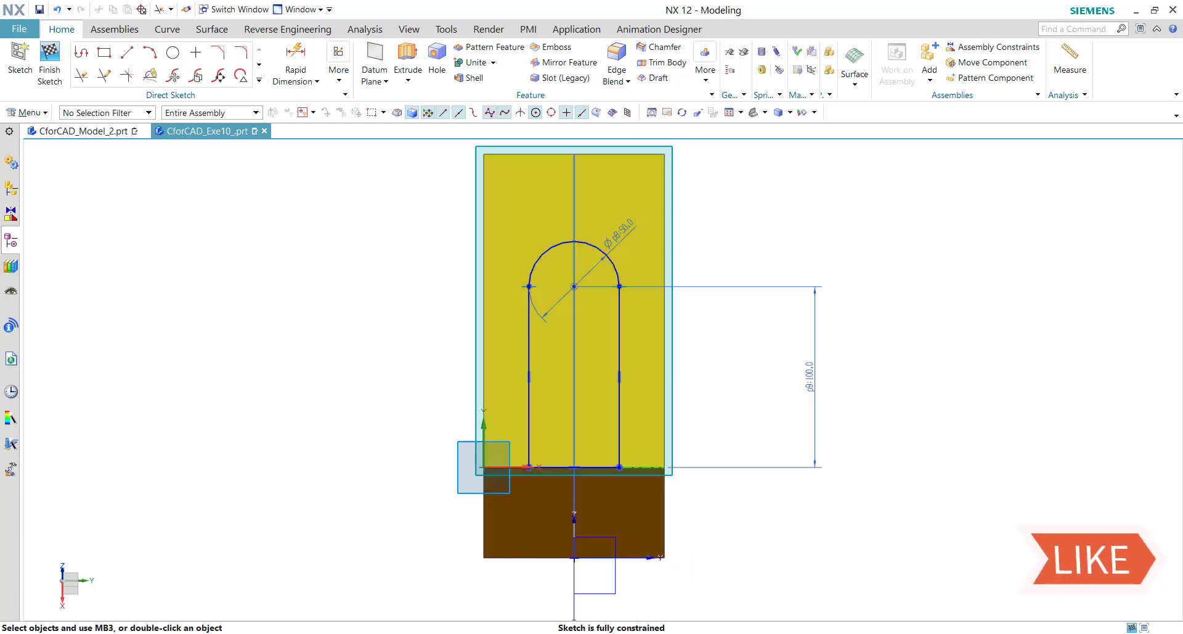
Step: Finish the sketch and extrude the lug profile in the reversed direction with the end limit Until Next, united with the bracket
click(51, 69)
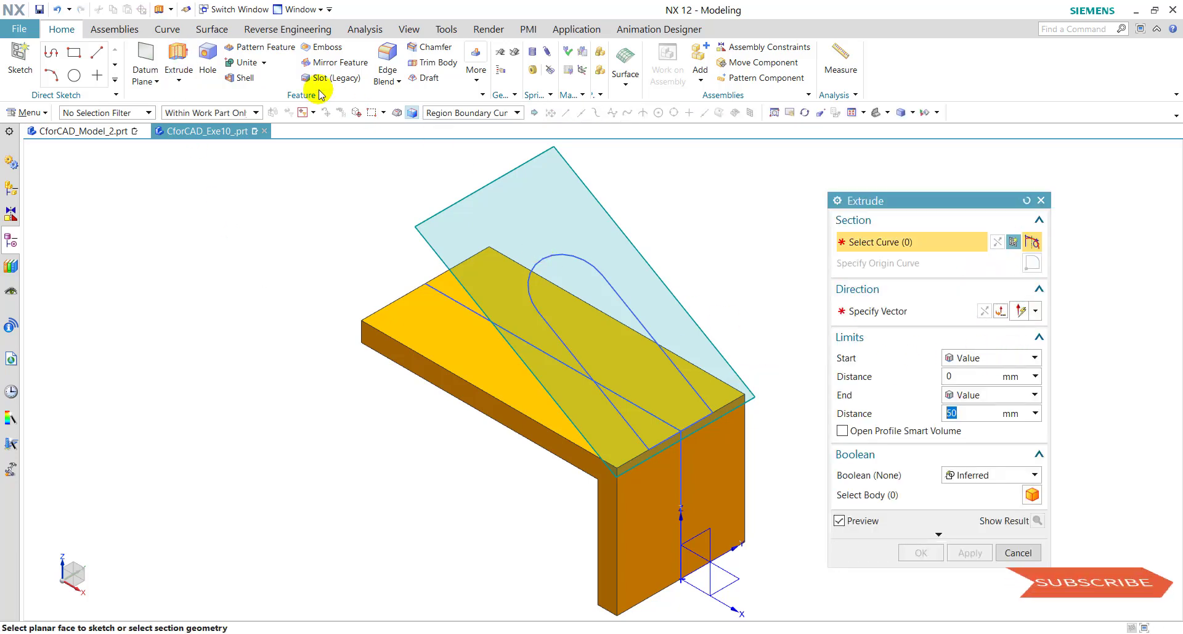
click(562, 271)
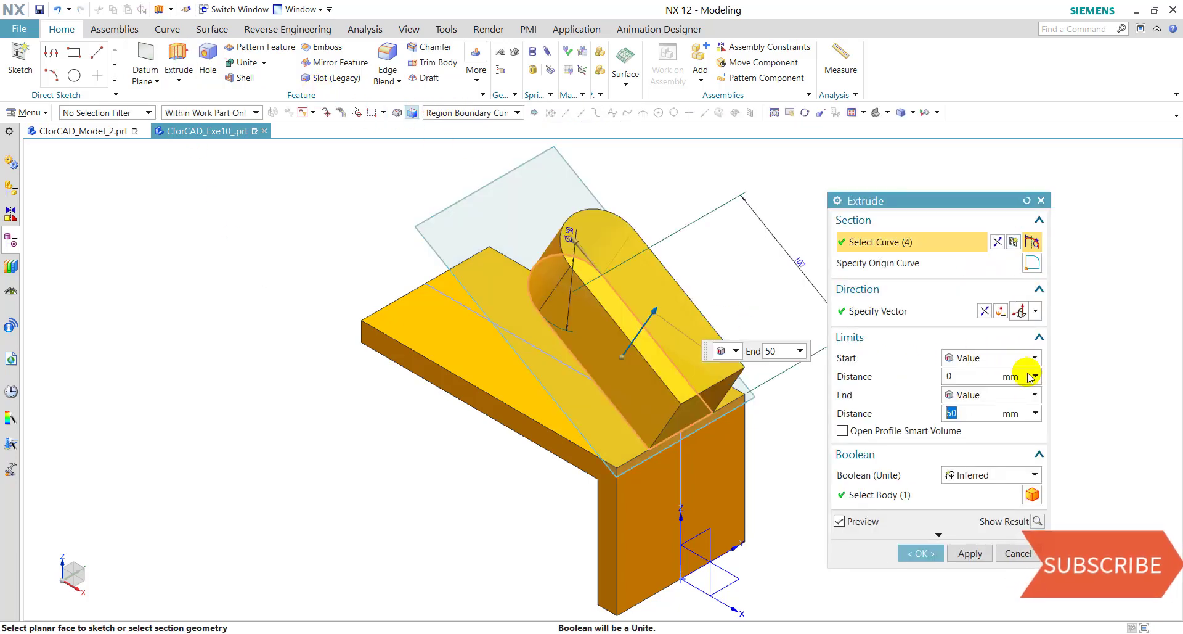
click(983, 312)
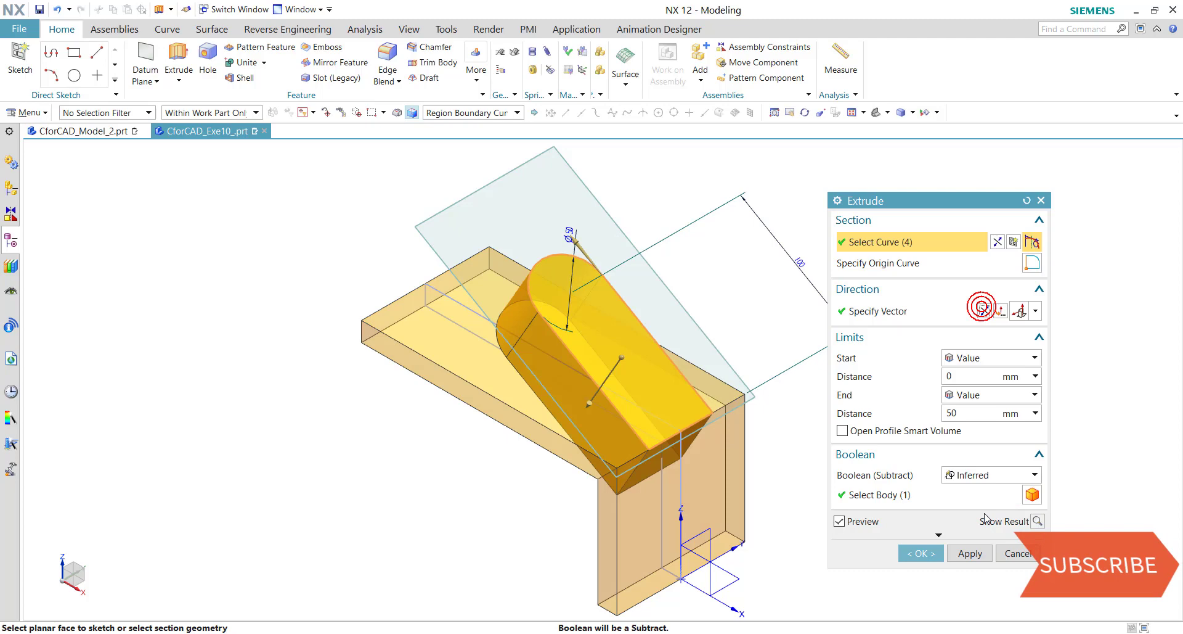
click(985, 396)
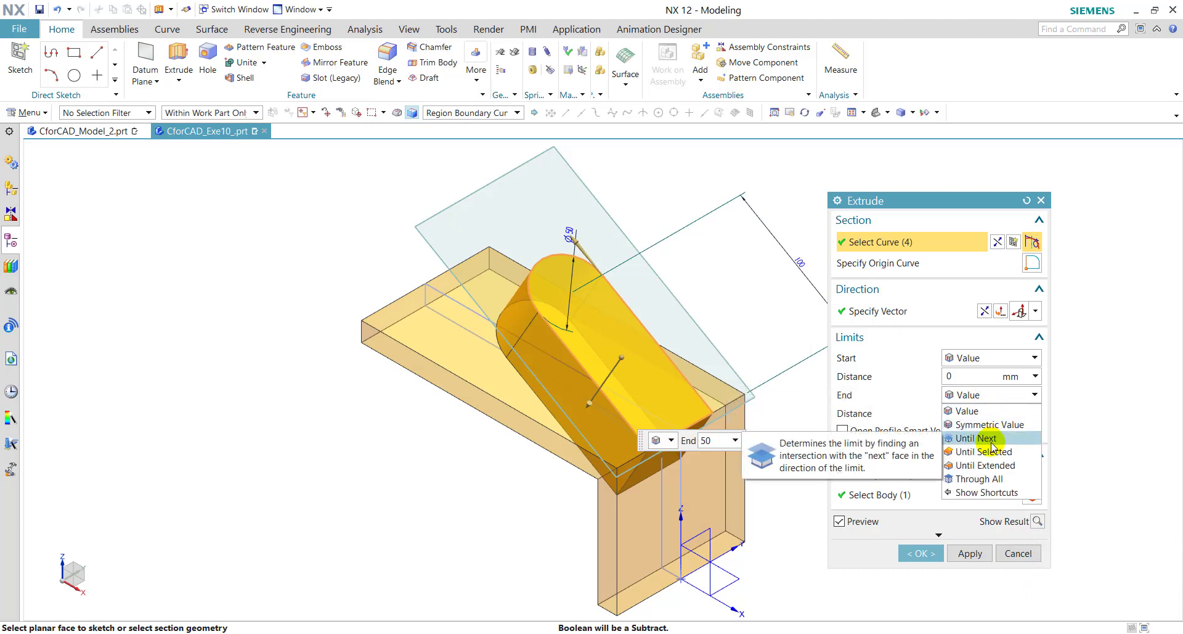
click(993, 439)
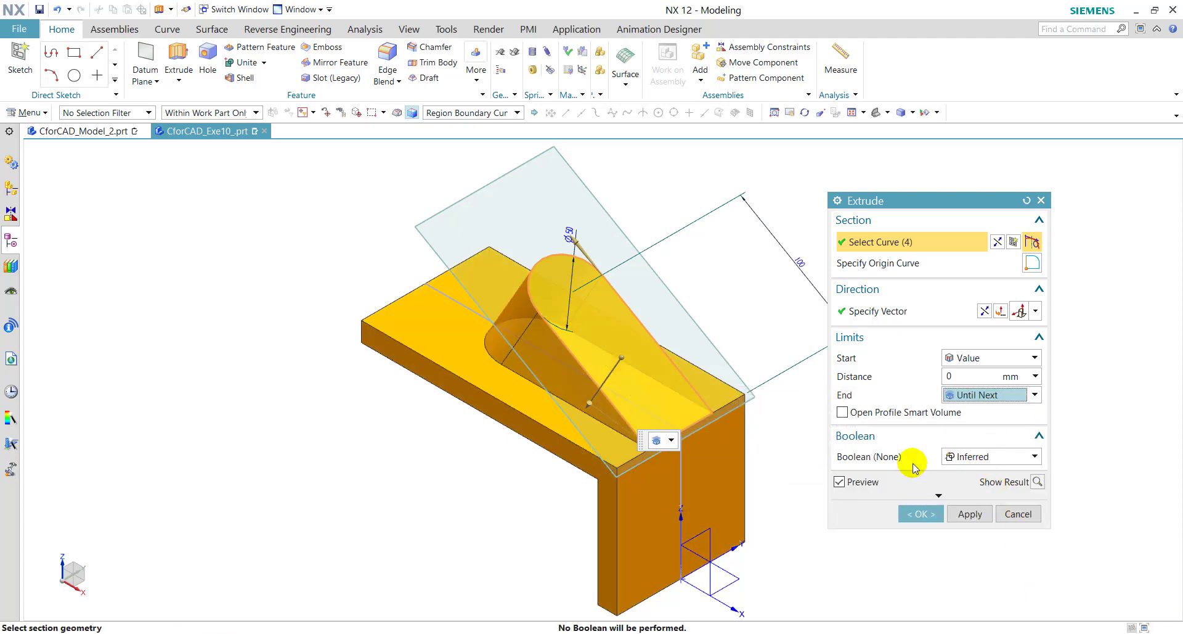
click(987, 458)
click(982, 483)
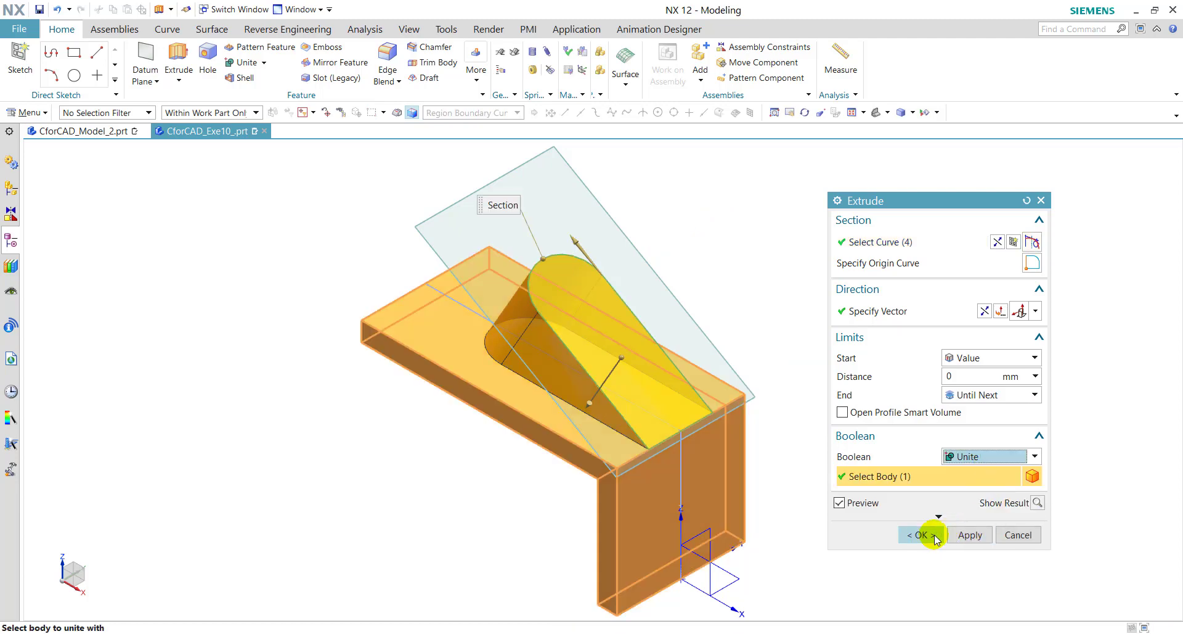
click(935, 536)
Step: Compare the lug in CforCAD_Exe10_.prt with the reference drawing in CforCAD_Model_2.prt, examining the model from another angle
click(62, 130)
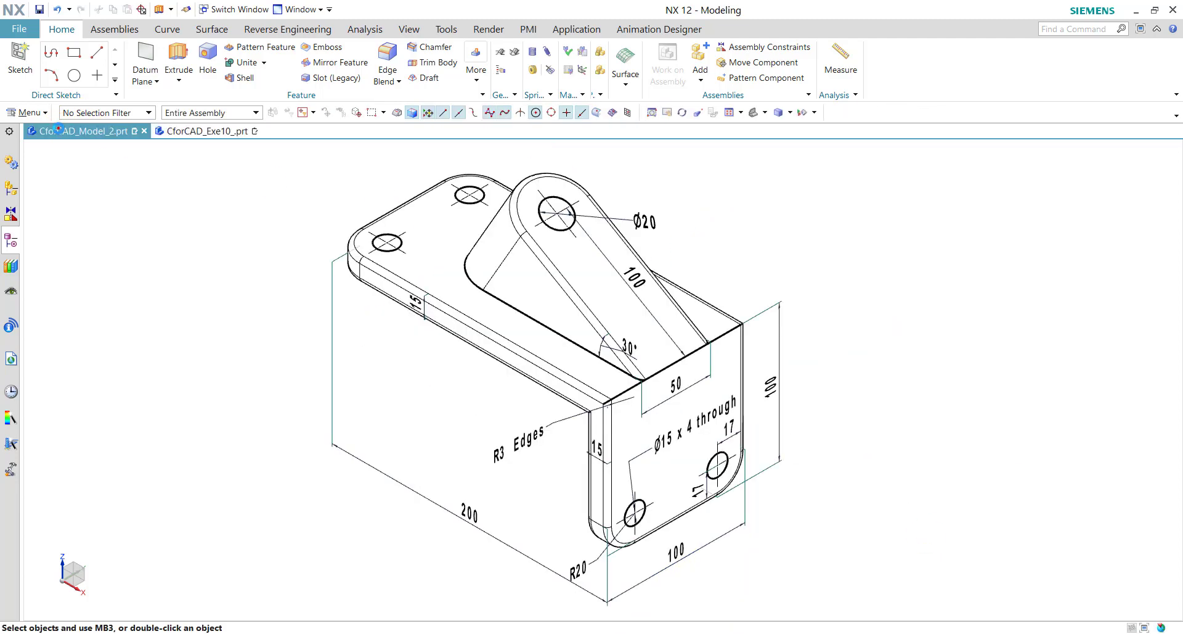
click(169, 131)
middle_drag(605, 336, 494, 376)
click(683, 112)
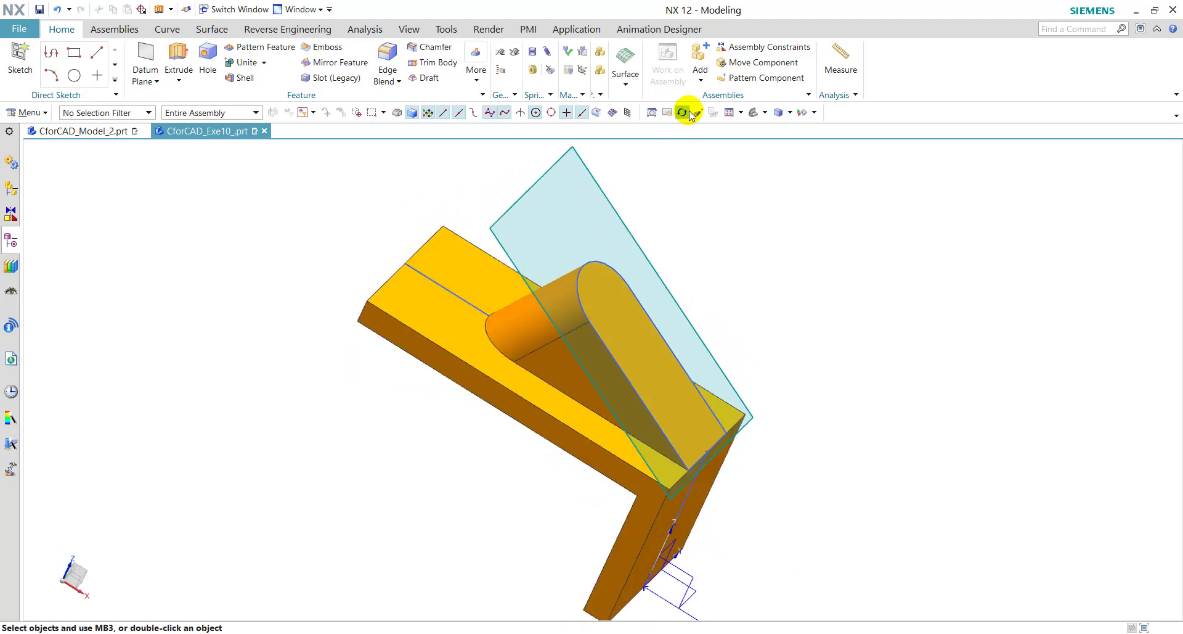
click(753, 112)
Step: Check the corner radius in the CforCAD_Model_2.prt drawing, and blend the bracket's four outer corner edges in CforCAD_Exe10_.prt with a 20 mm radius
click(121, 136)
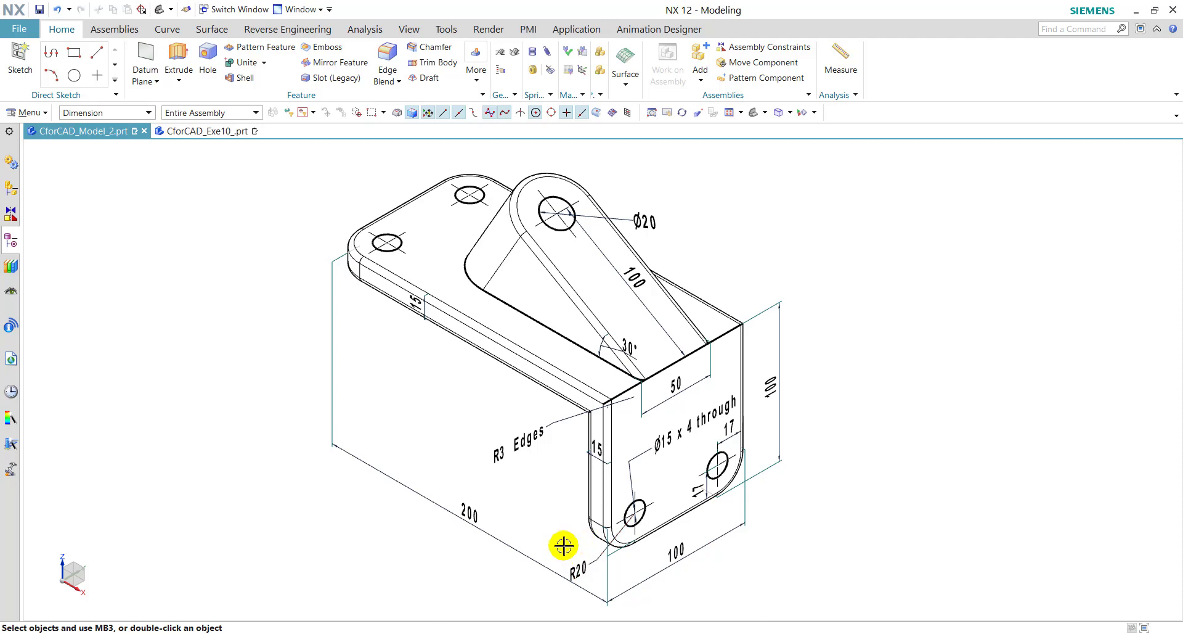
click(204, 132)
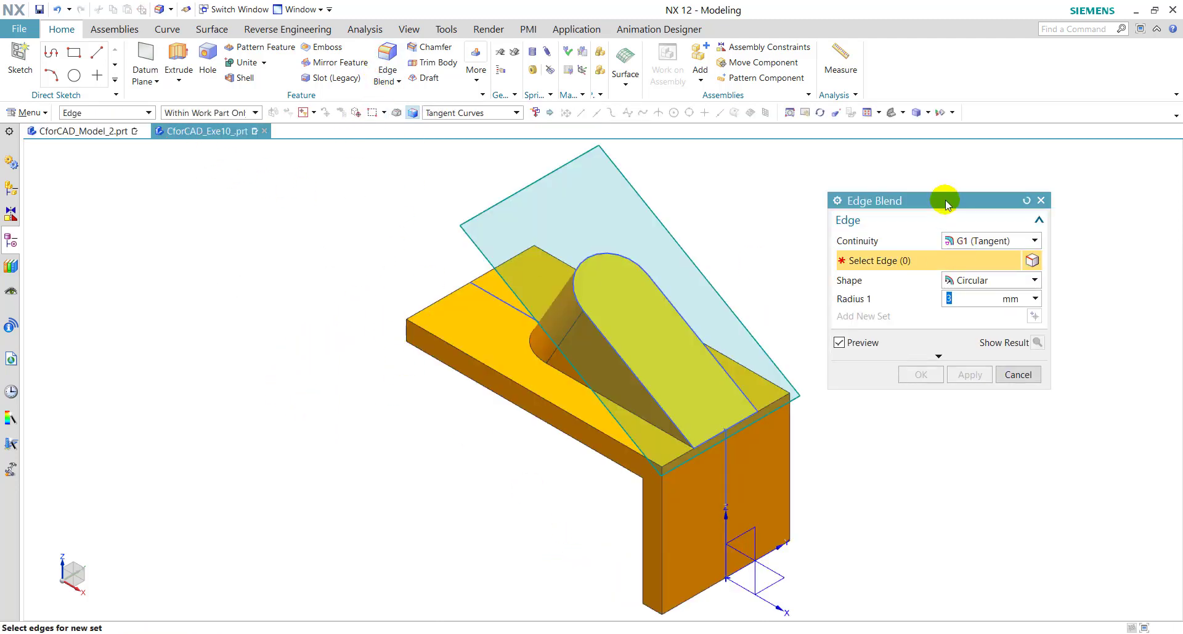
drag(948, 204, 985, 180)
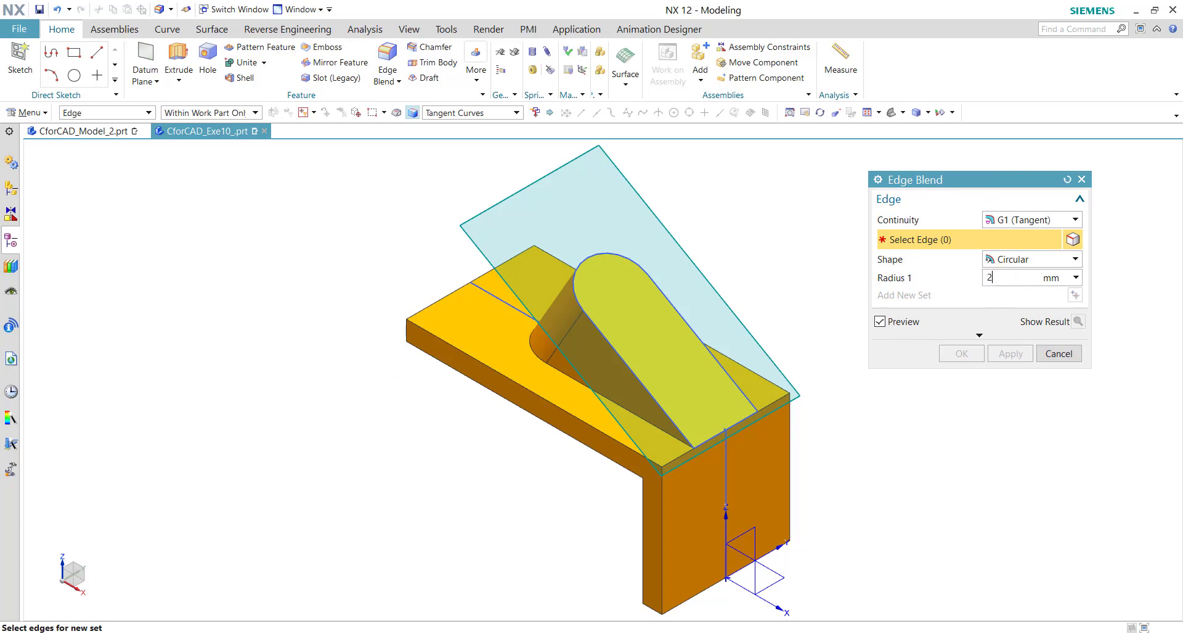
middle_drag(369, 474, 602, 410)
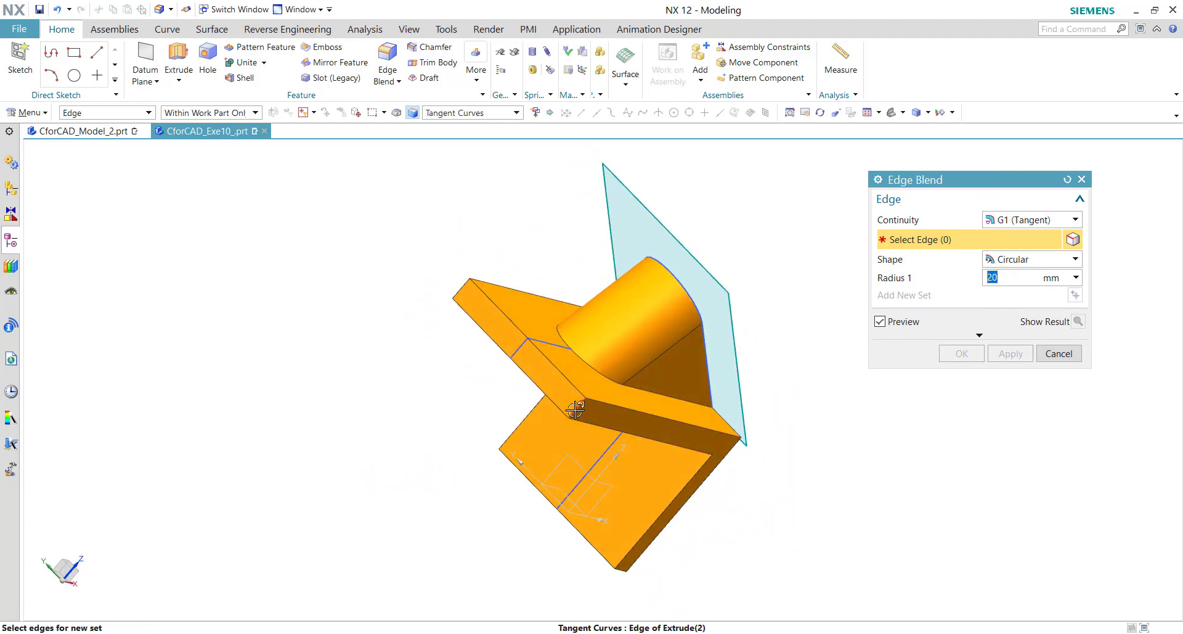
click(575, 409)
middle_drag(739, 463, 715, 368)
click(701, 387)
click(645, 562)
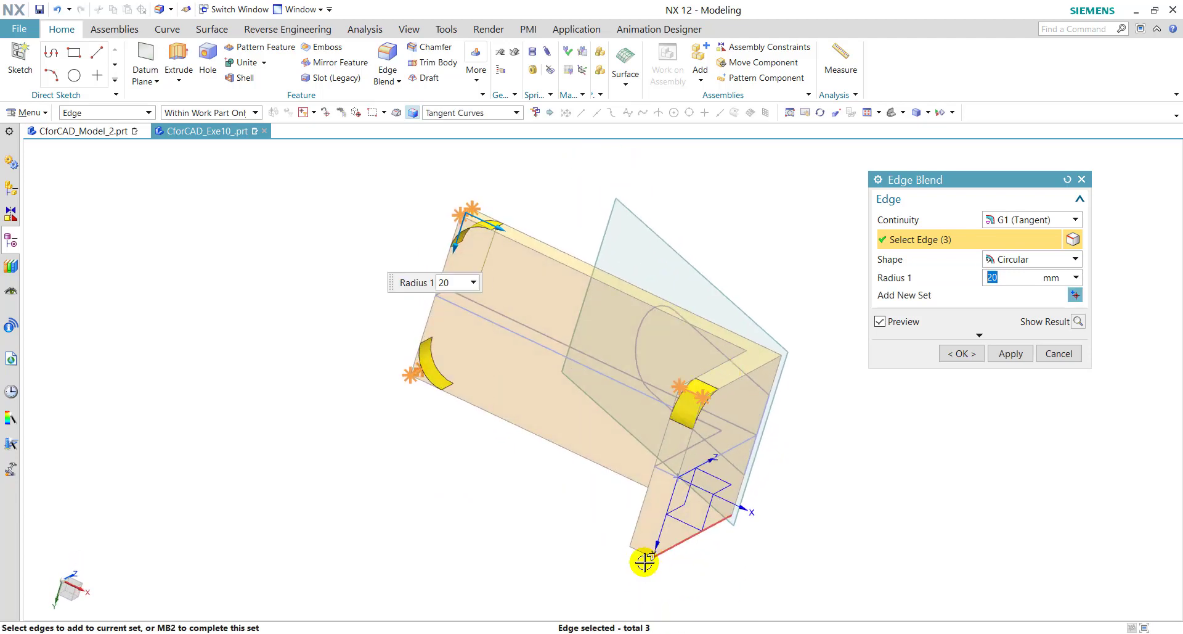
click(957, 354)
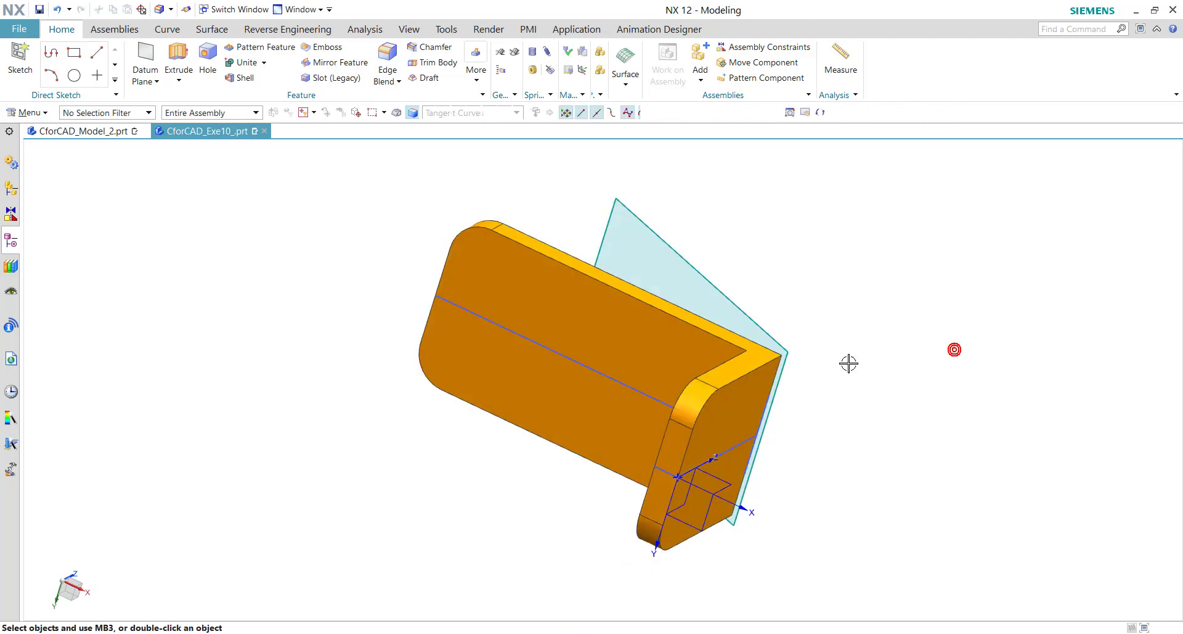
Step: Check the hole callout in CforCAD_Model_2.prt, and cut four 15 mm through holes concentric with the bracket's rounded corners in CforCAD_Exe10_.prt
middle_drag(749, 142, 545, 144)
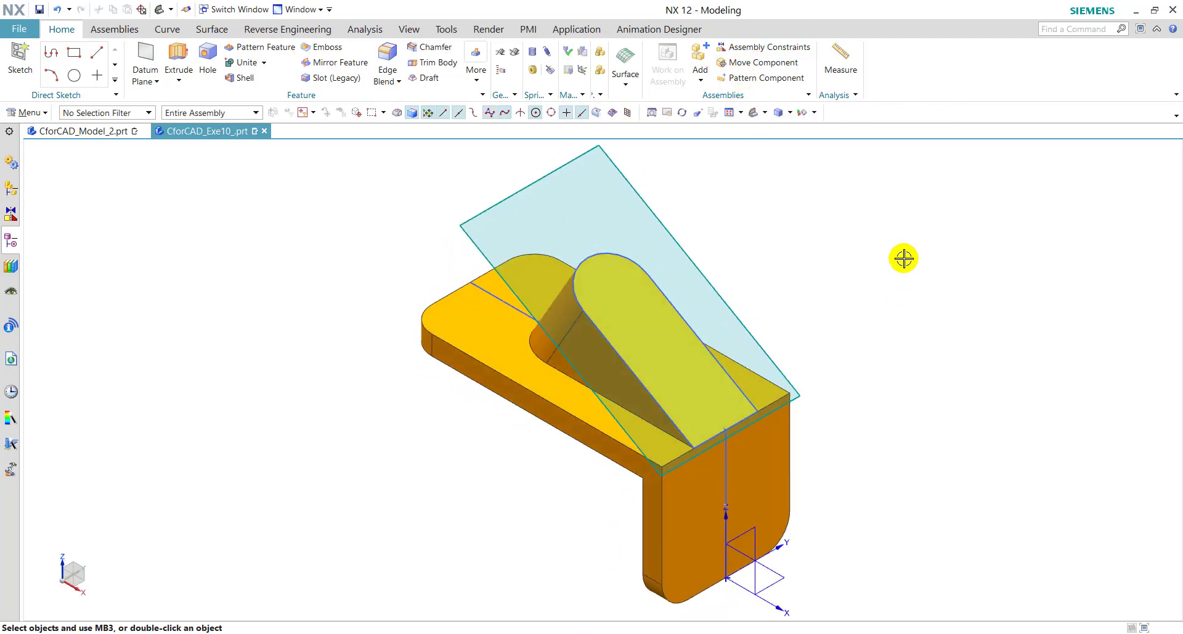
middle_drag(904, 259, 858, 261)
click(67, 132)
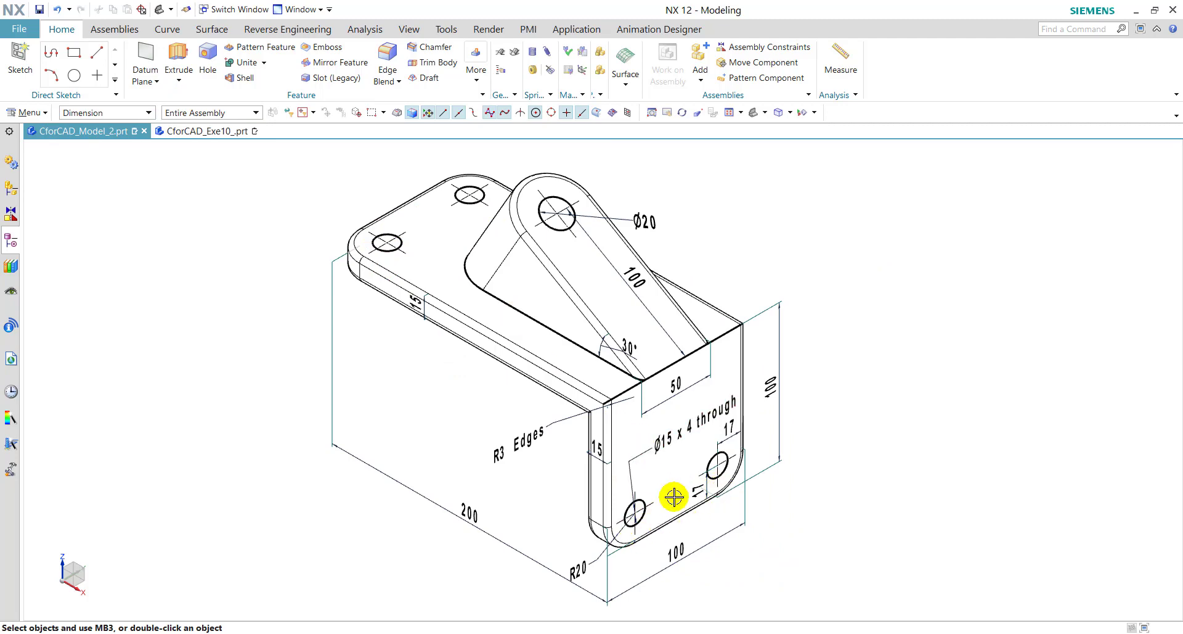
click(202, 130)
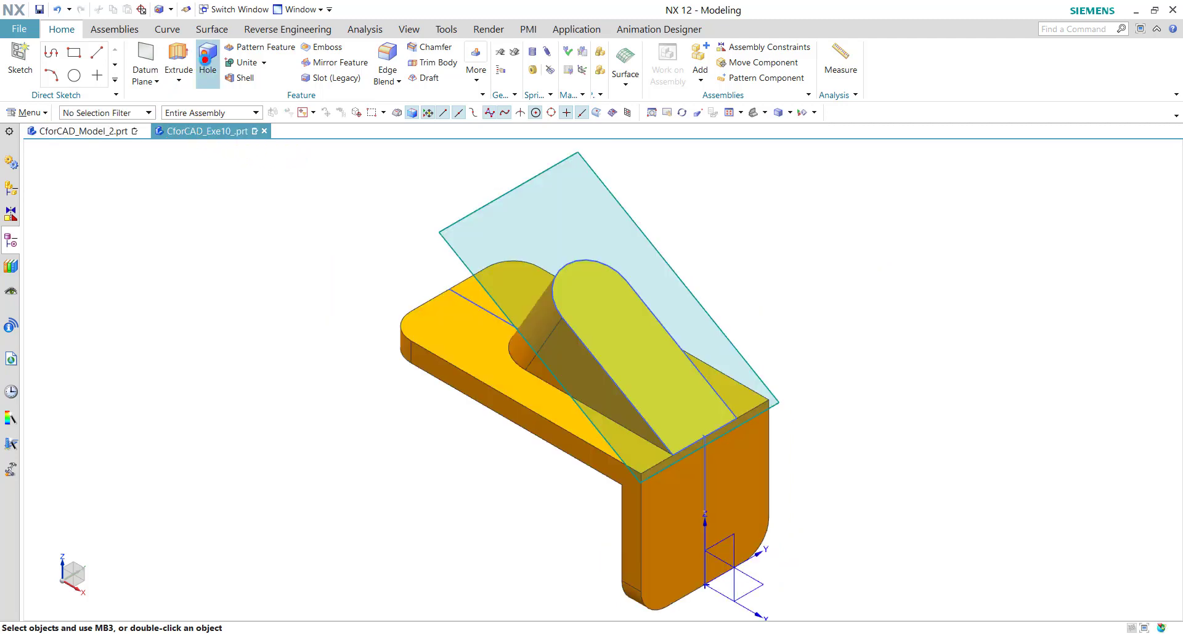
click(207, 59)
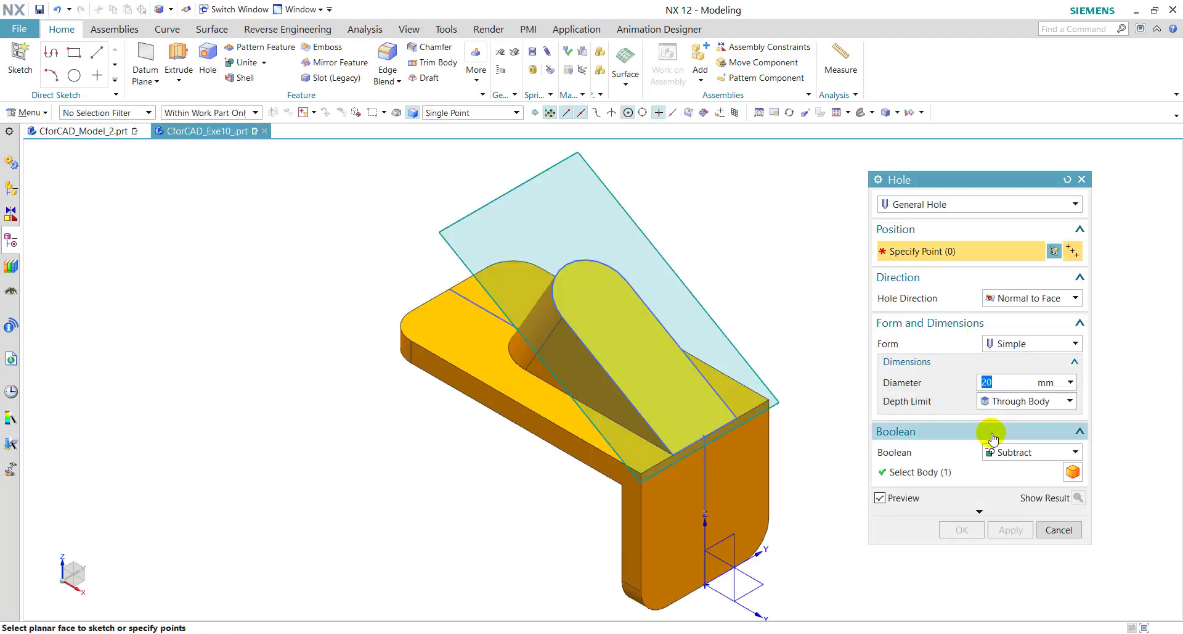
click(1011, 381)
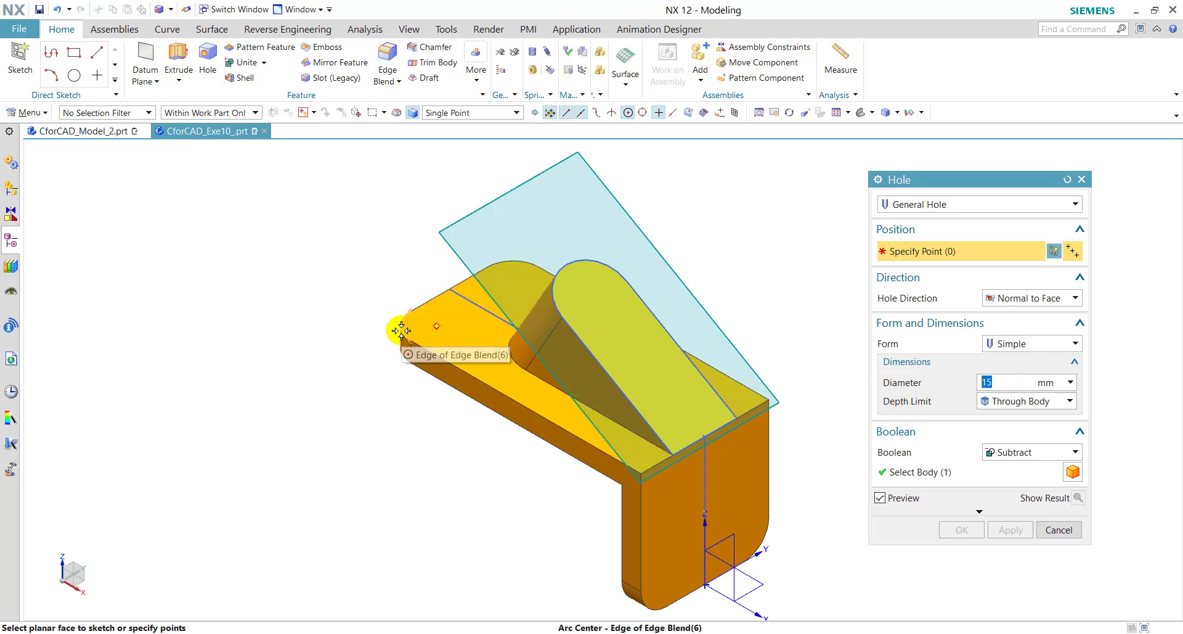
click(401, 334)
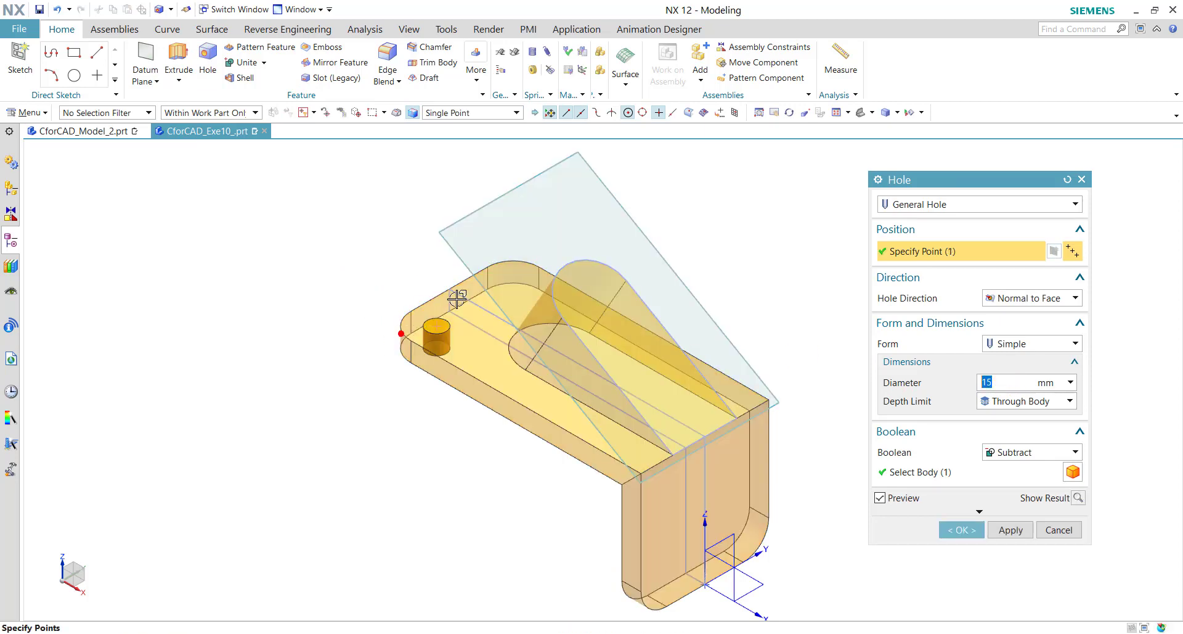
click(506, 257)
click(777, 524)
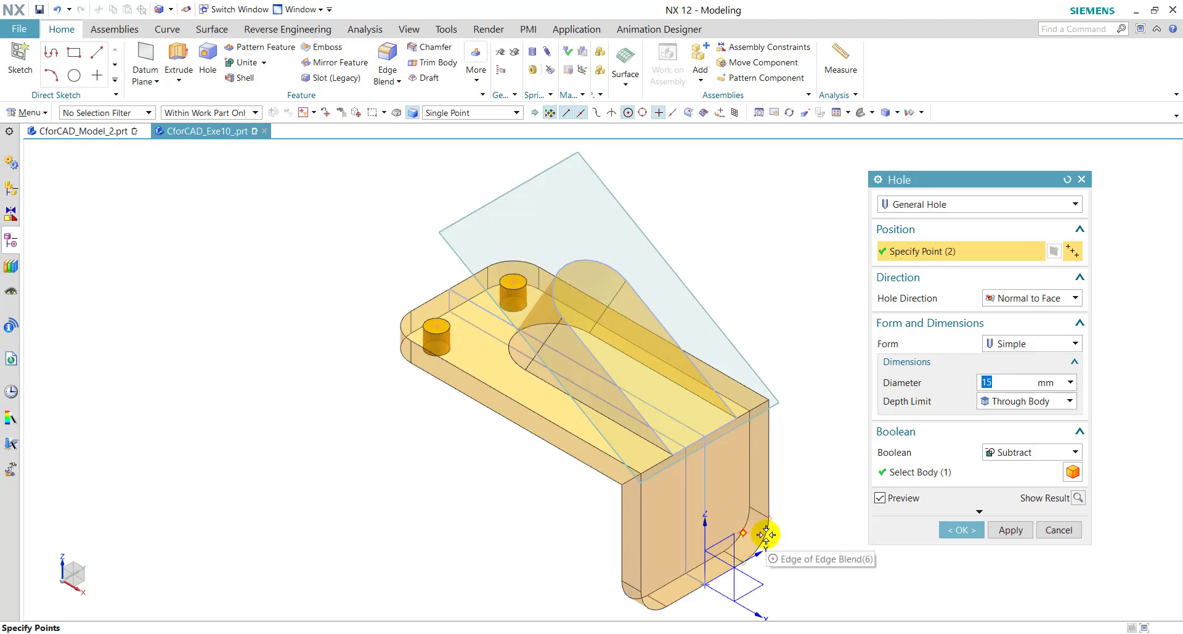
click(652, 613)
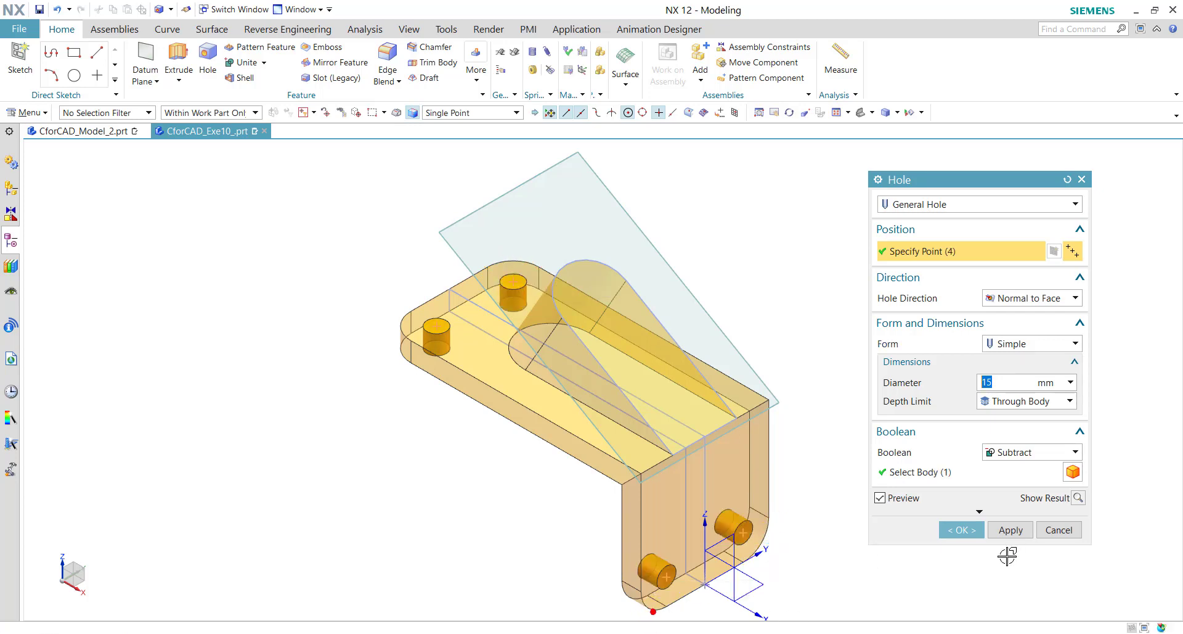
click(971, 536)
Step: Check the lug hole size in CforCAD_Model_2.prt, and cut a simple 20 mm through hole at the lug's arc center in CforCAD_Exe10_.prt
shift+middle_drag(858, 288, 815, 290)
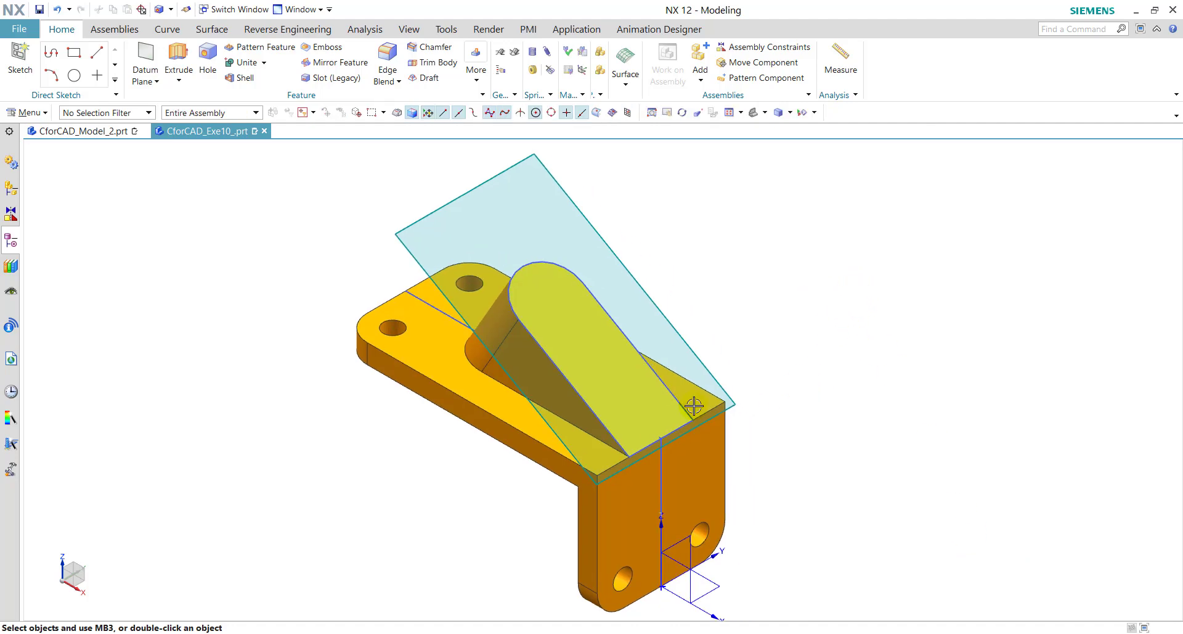
click(94, 132)
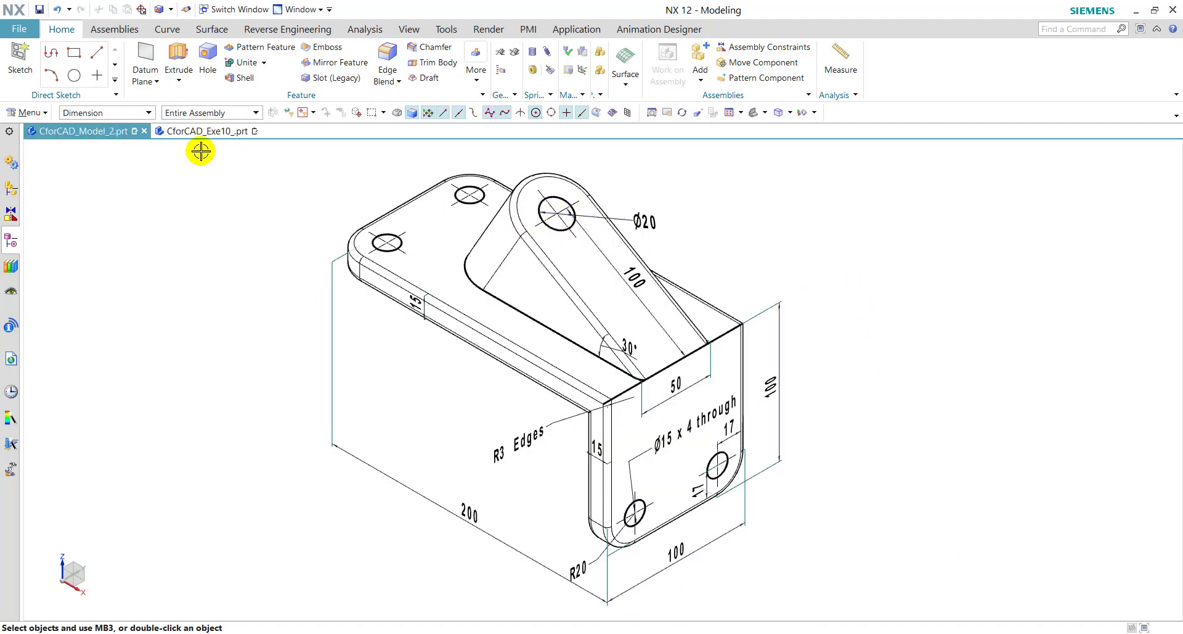
click(206, 132)
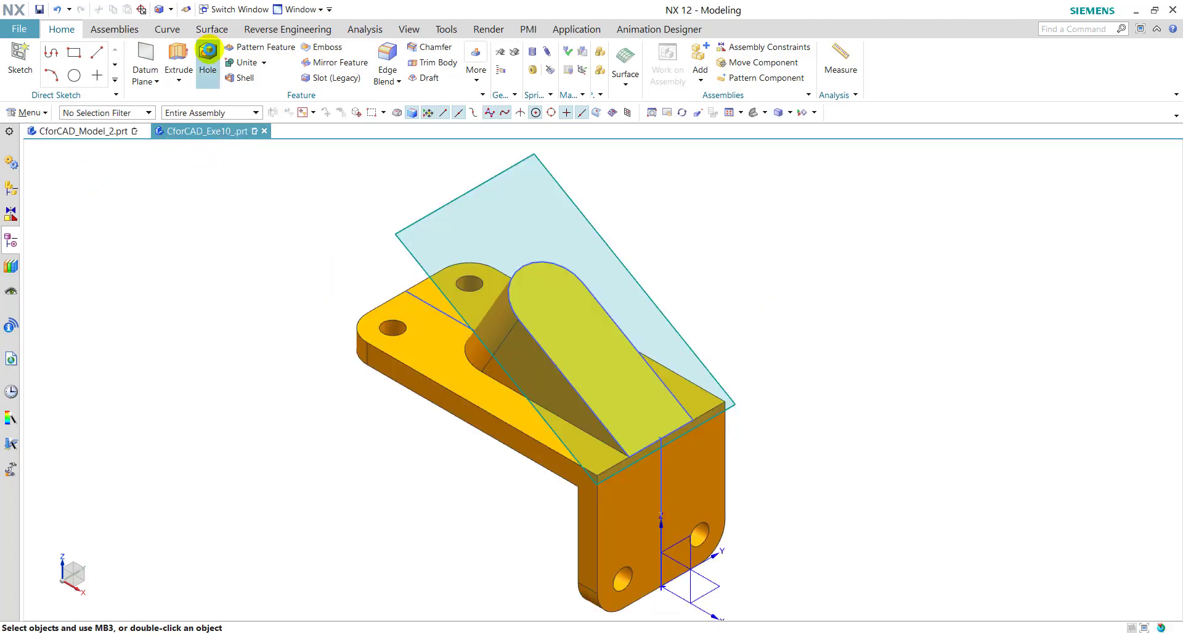
click(208, 51)
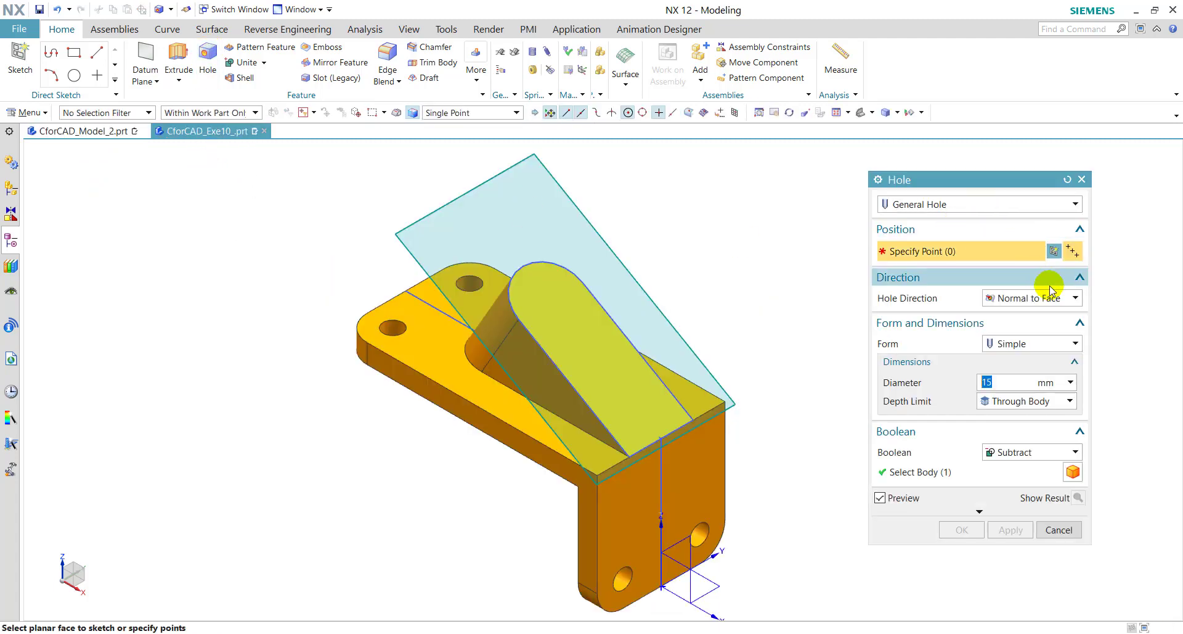
double_click(1006, 380)
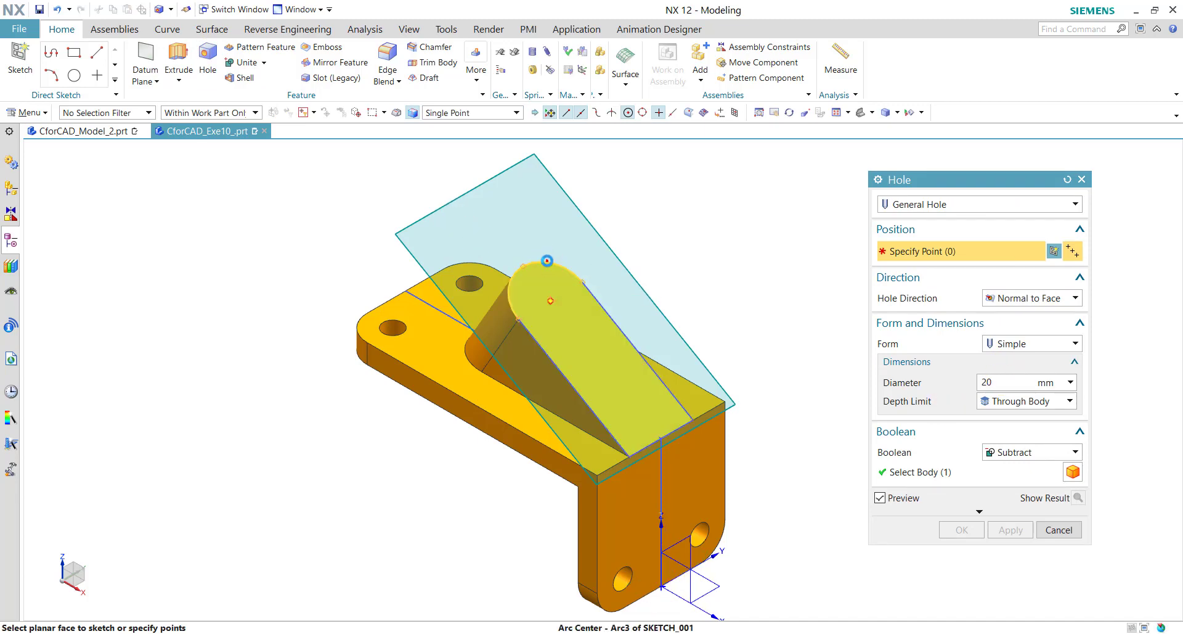
click(543, 258)
click(670, 274)
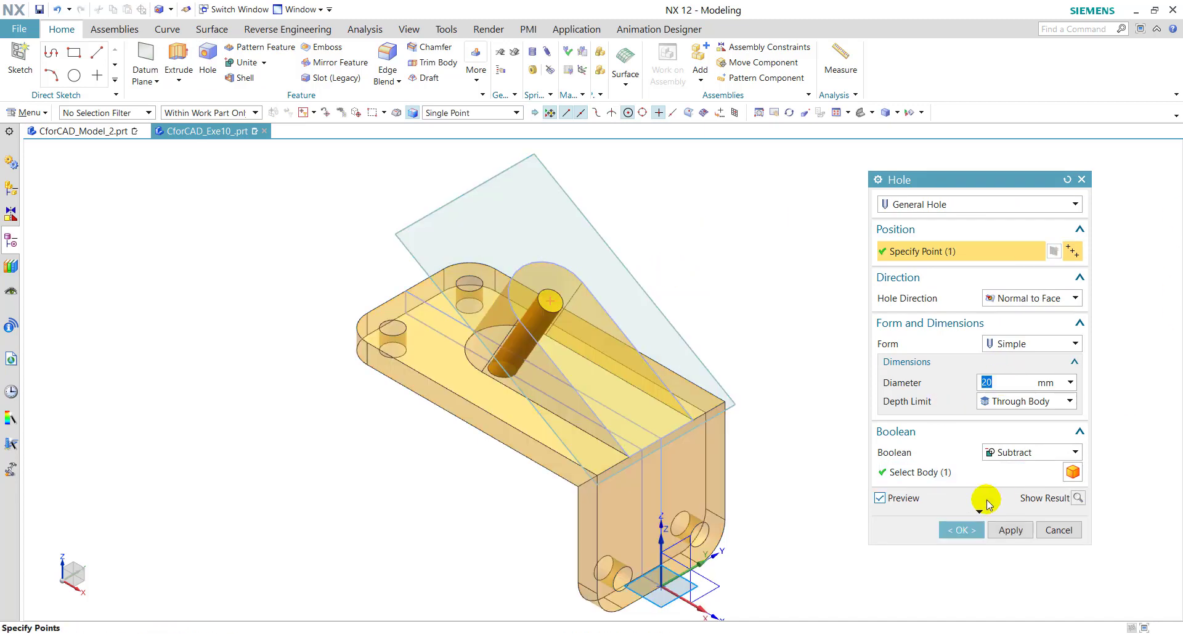
click(1013, 383)
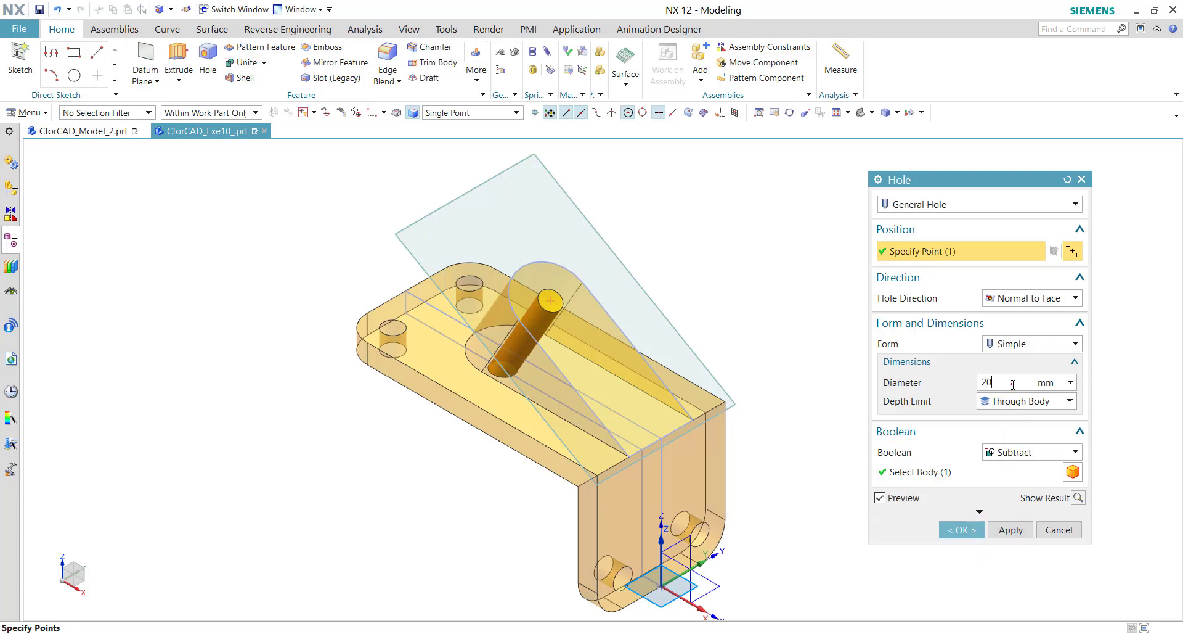
double_click(1014, 383)
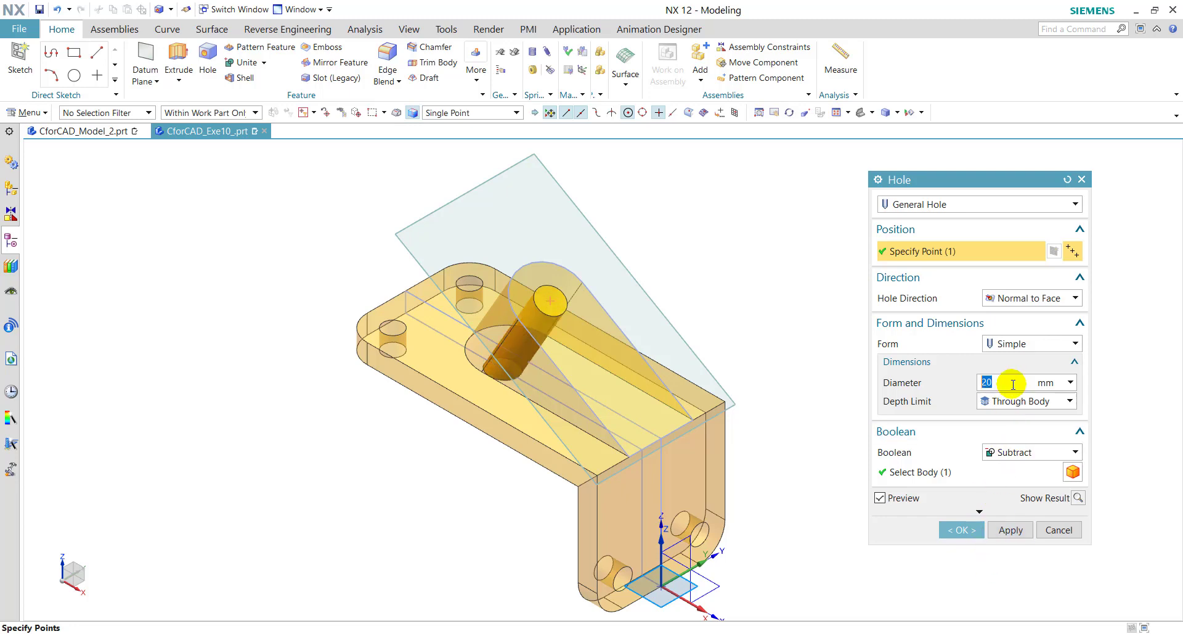
click(979, 530)
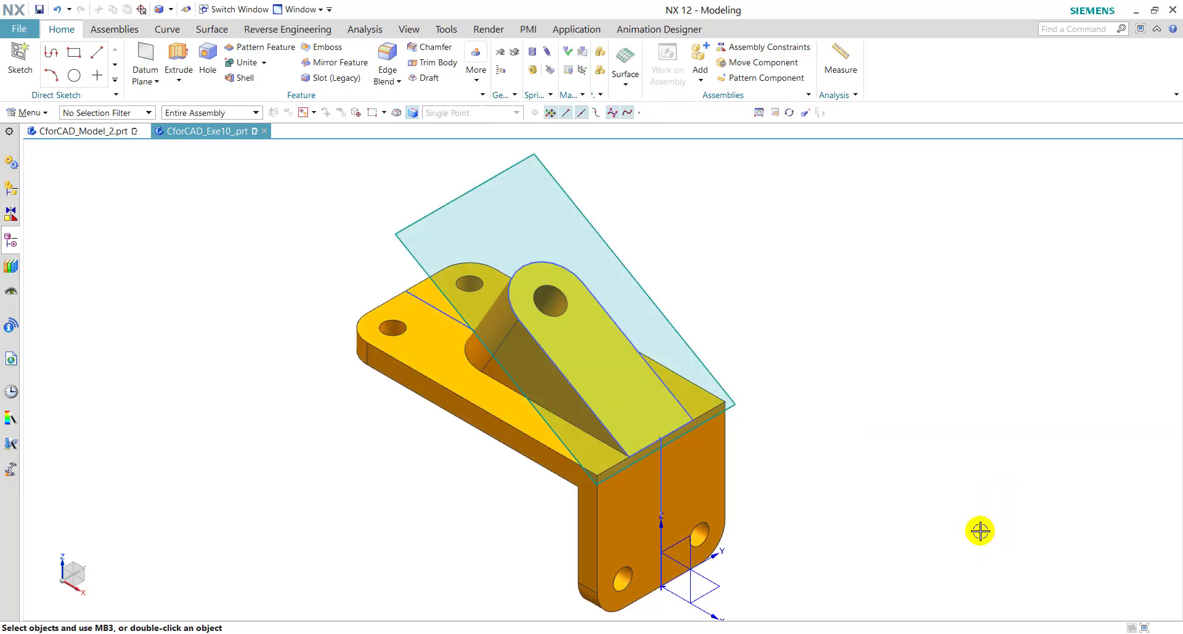
Step: Check the edge radius in CforCAD_Model_2.prt, and blend the bracket's inner and outer outline edges and the lug's face outline with a 3 mm radius in CforCAD_Exe10_.prt
middle_drag(859, 350, 849, 281)
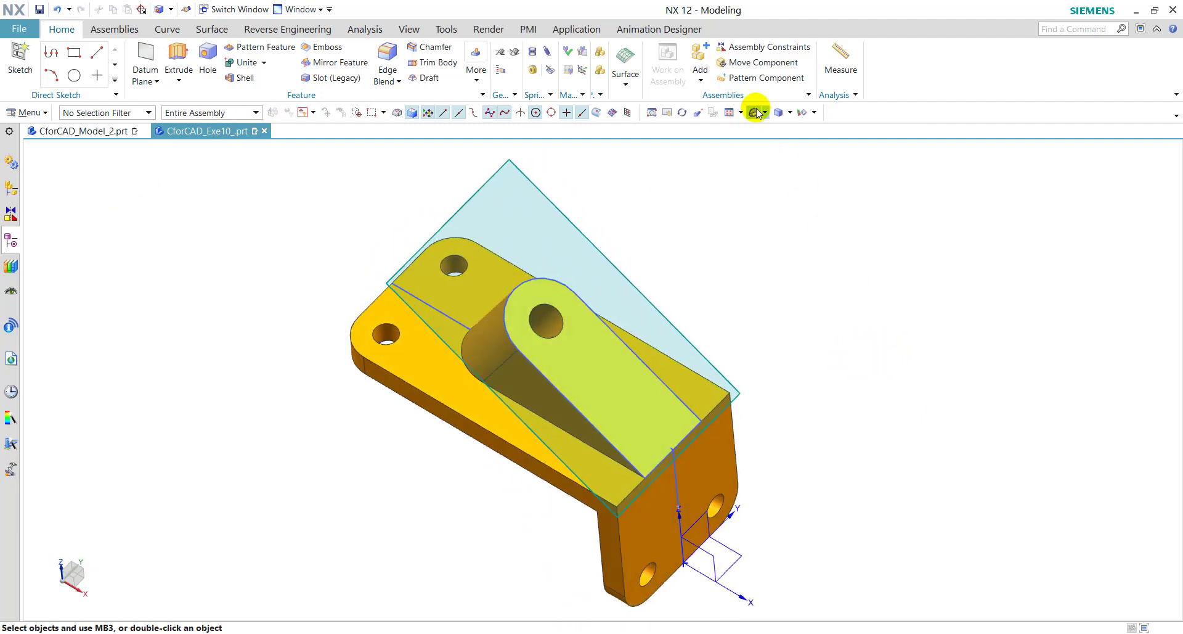
key(ctrl+Tab)
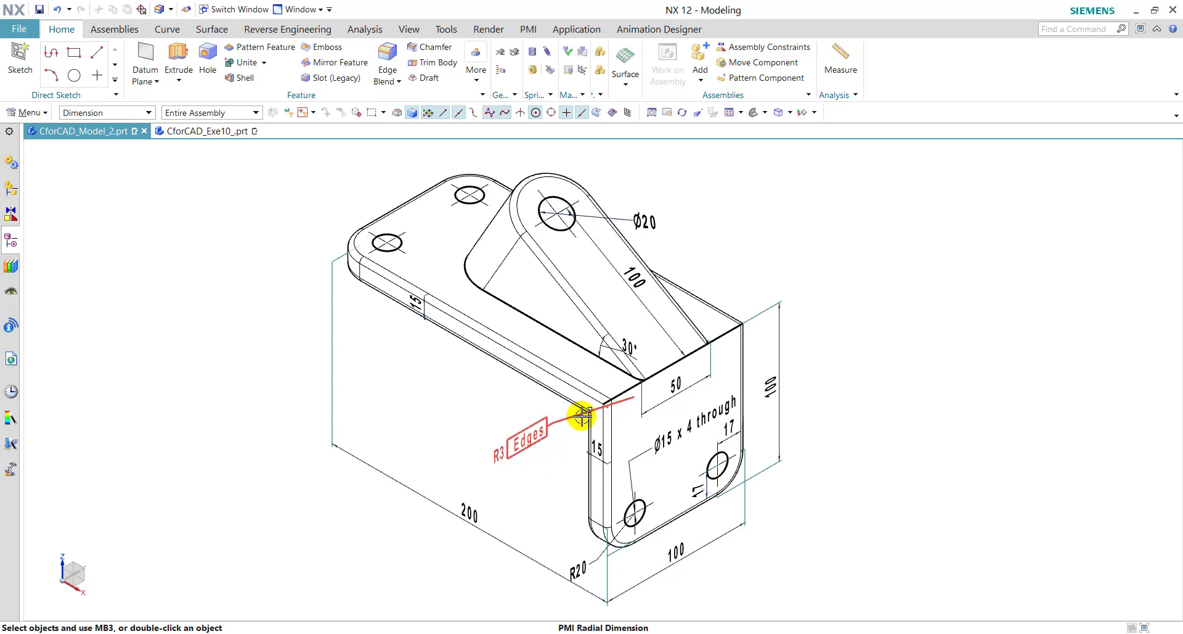
click(196, 131)
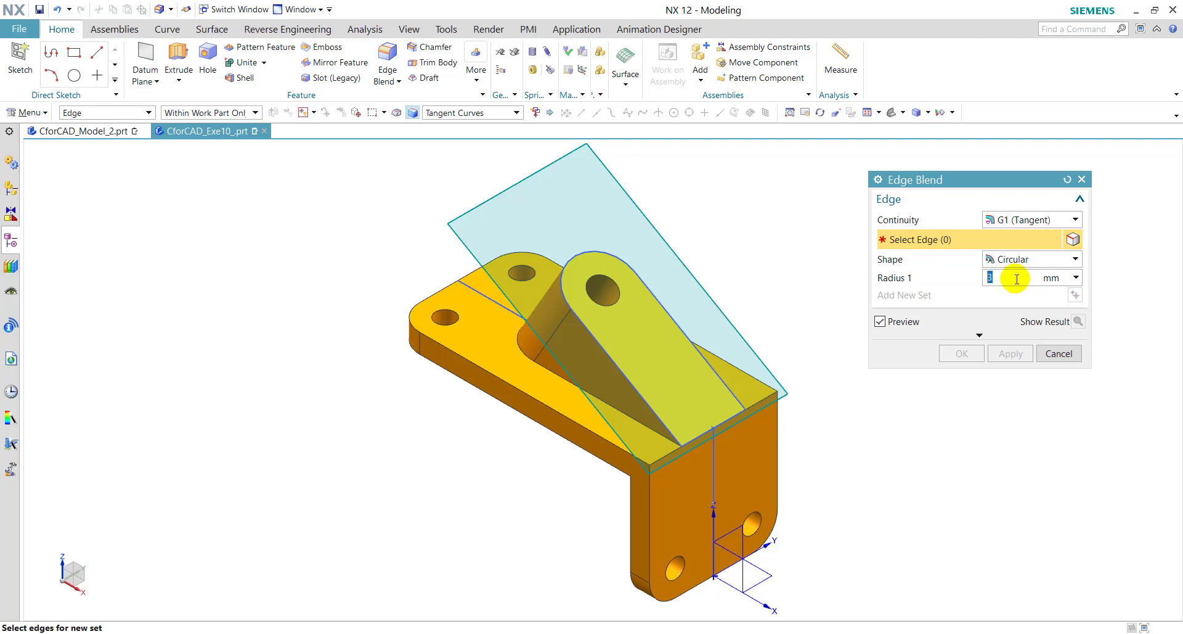
click(543, 401)
click(578, 439)
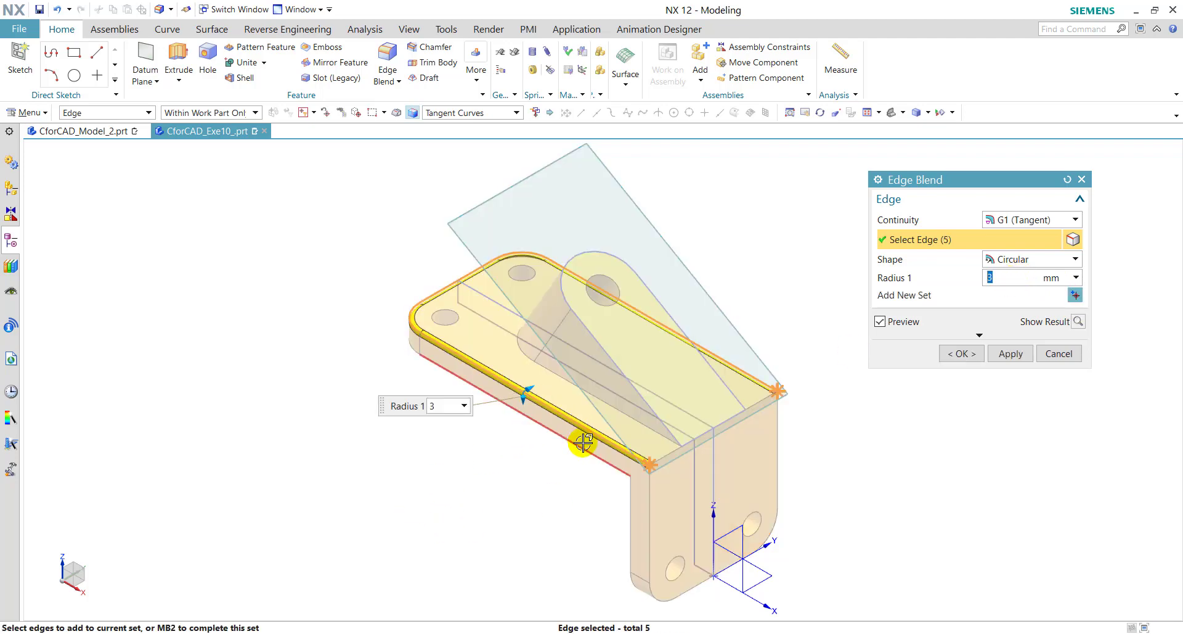
click(644, 521)
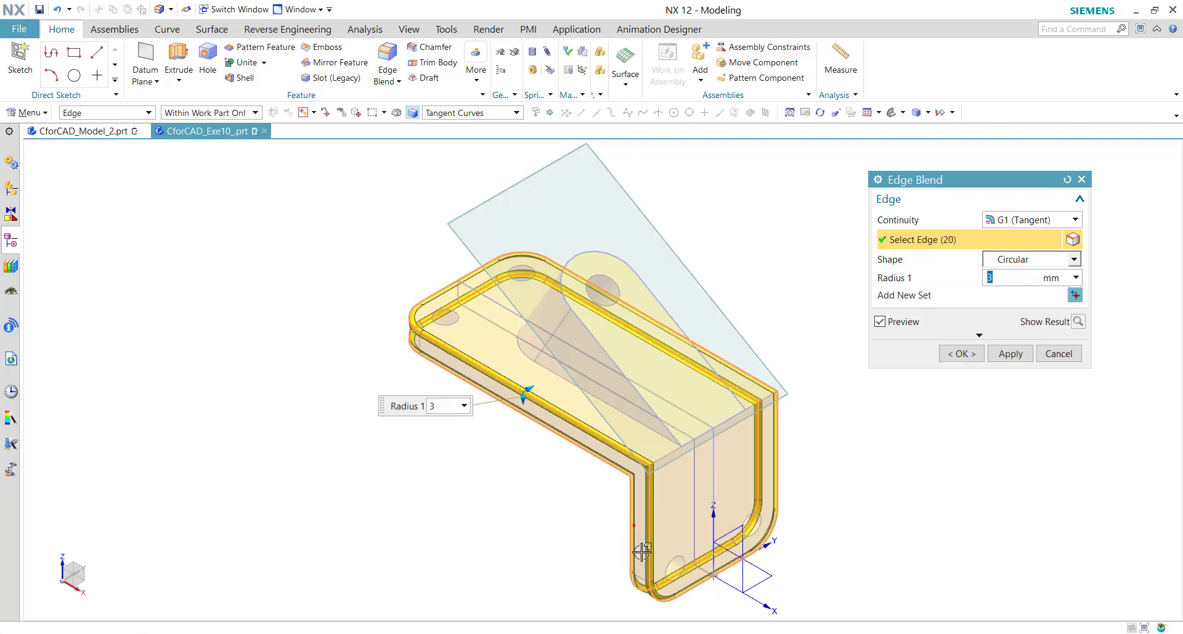
click(600, 340)
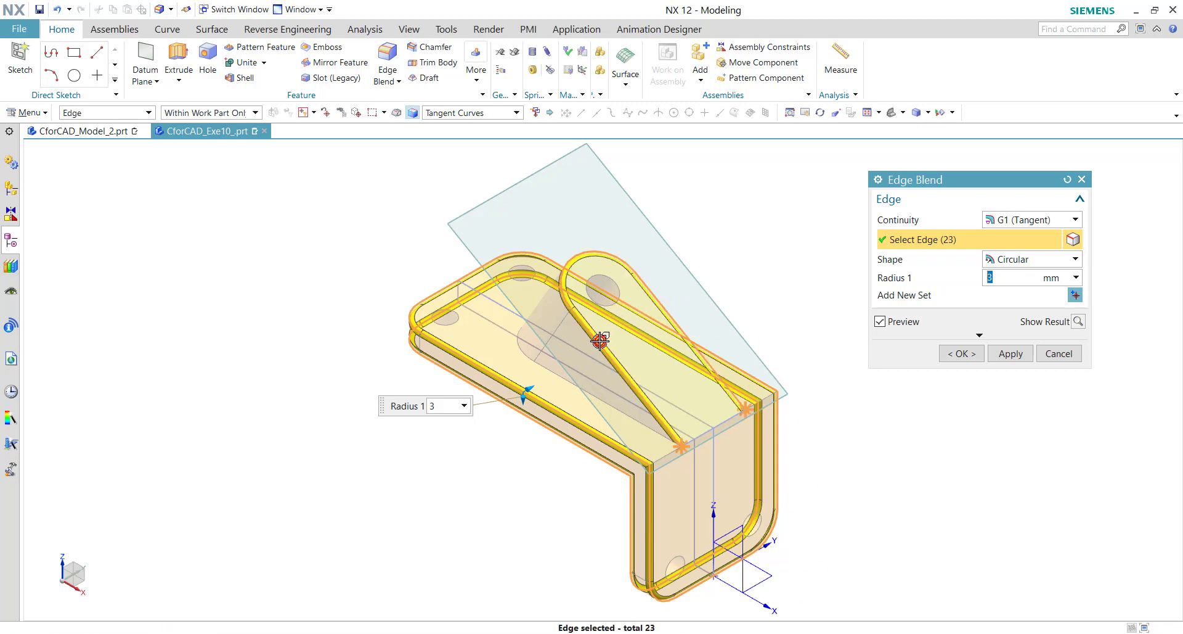
click(963, 354)
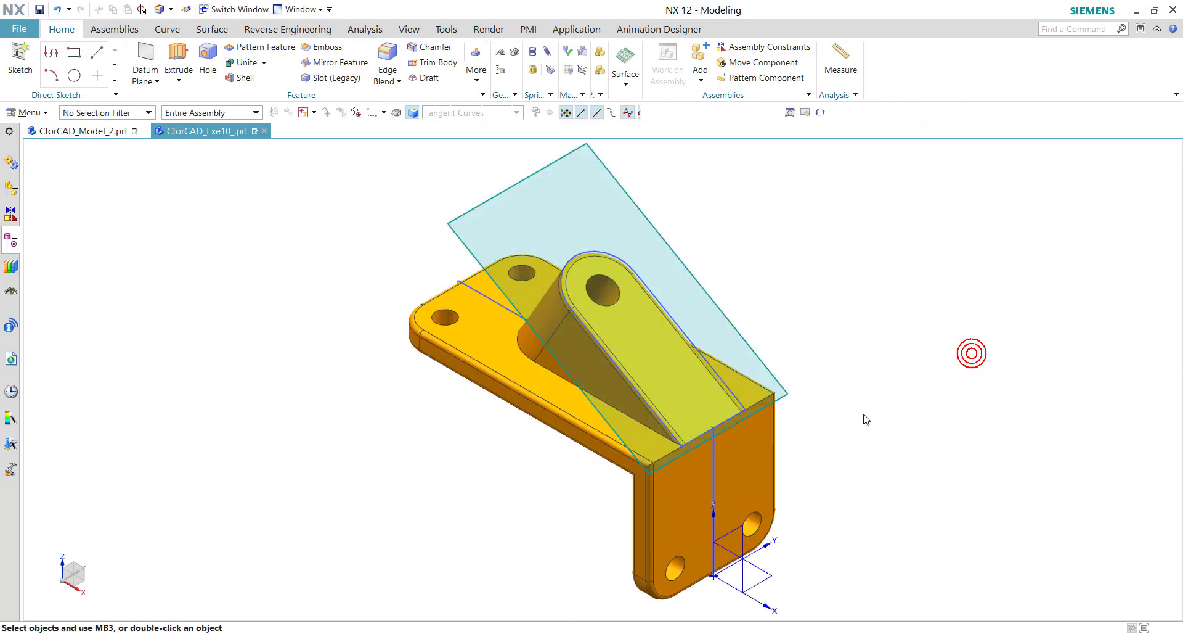
Step: Hide all sketches and datums, including the datum planes, so that only the solid bracket is displayed
middle_drag(871, 447, 762, 141)
click(754, 113)
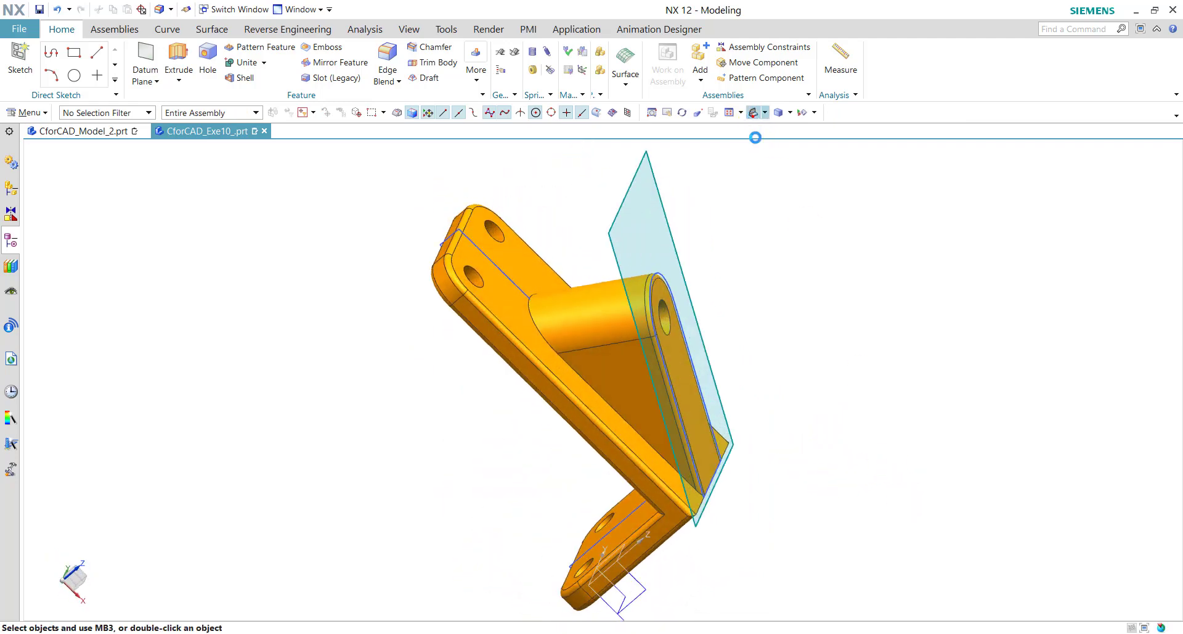
click(796, 119)
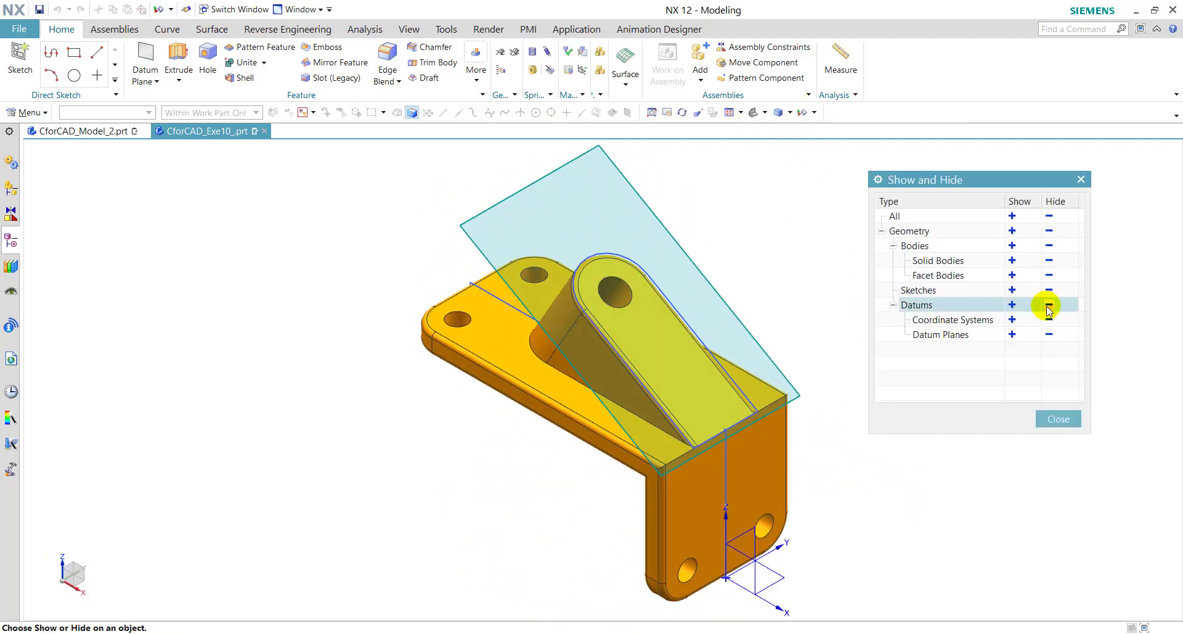
click(1049, 291)
click(1049, 304)
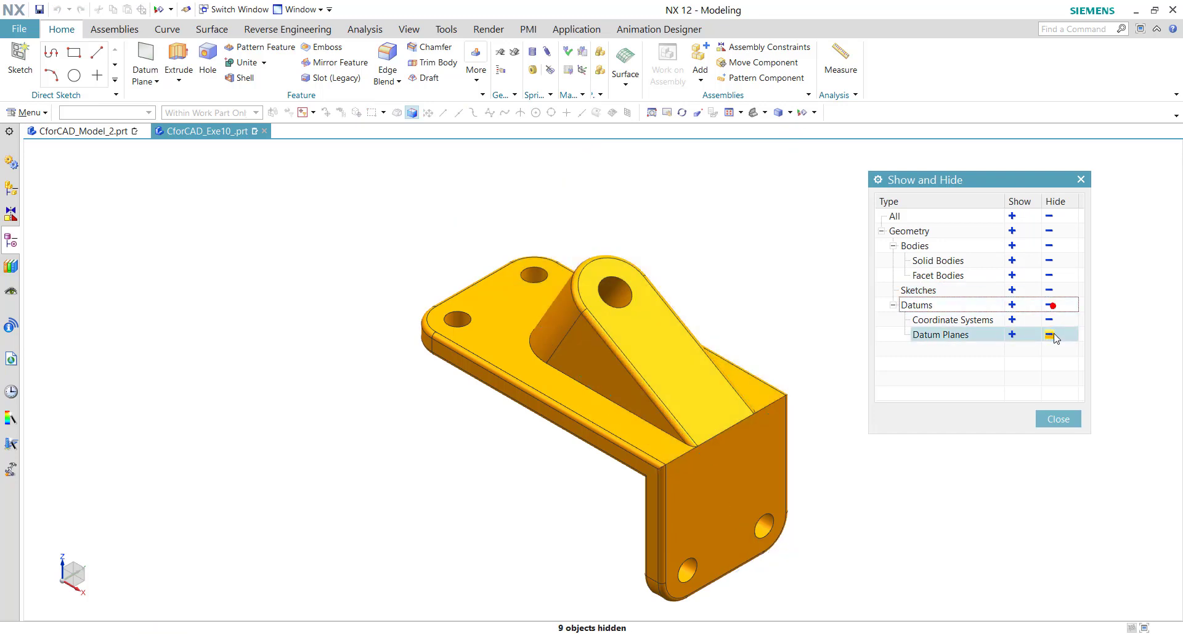
click(1050, 334)
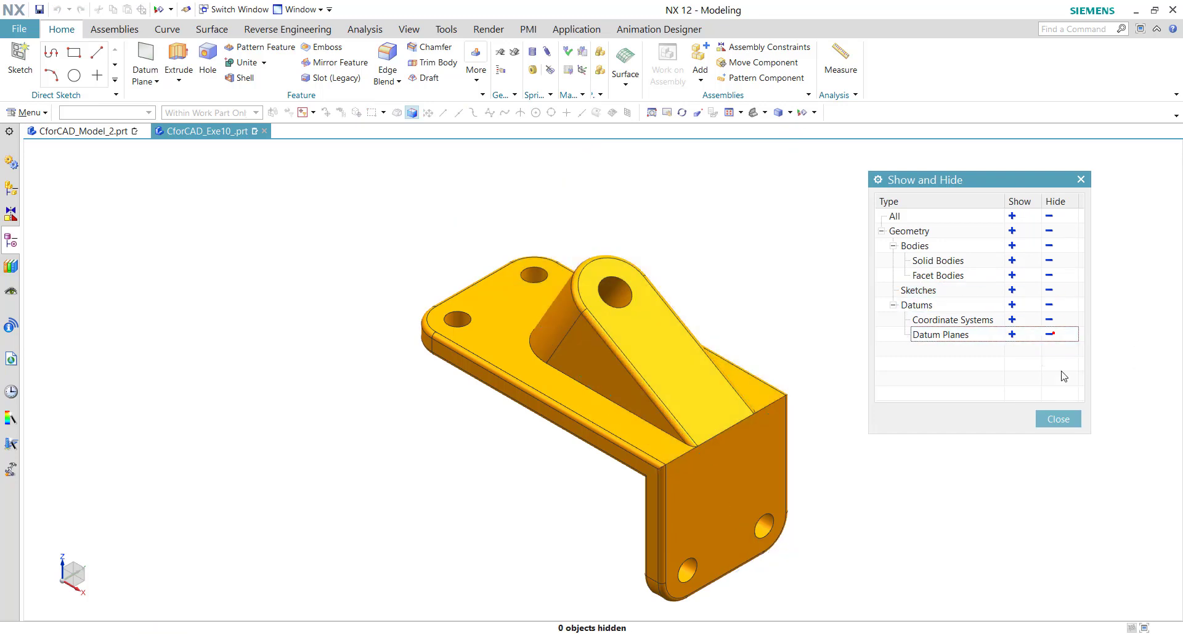
click(1068, 418)
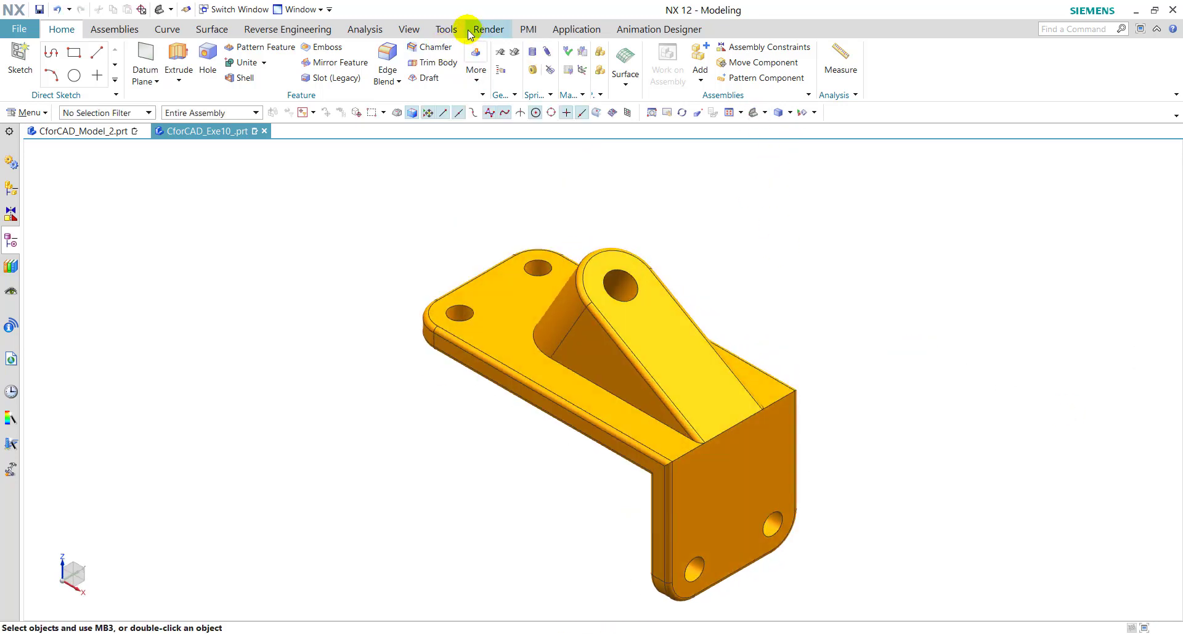
Step: Change the display color of the bracket body to Medium Purple, ID 127
click(407, 29)
click(487, 58)
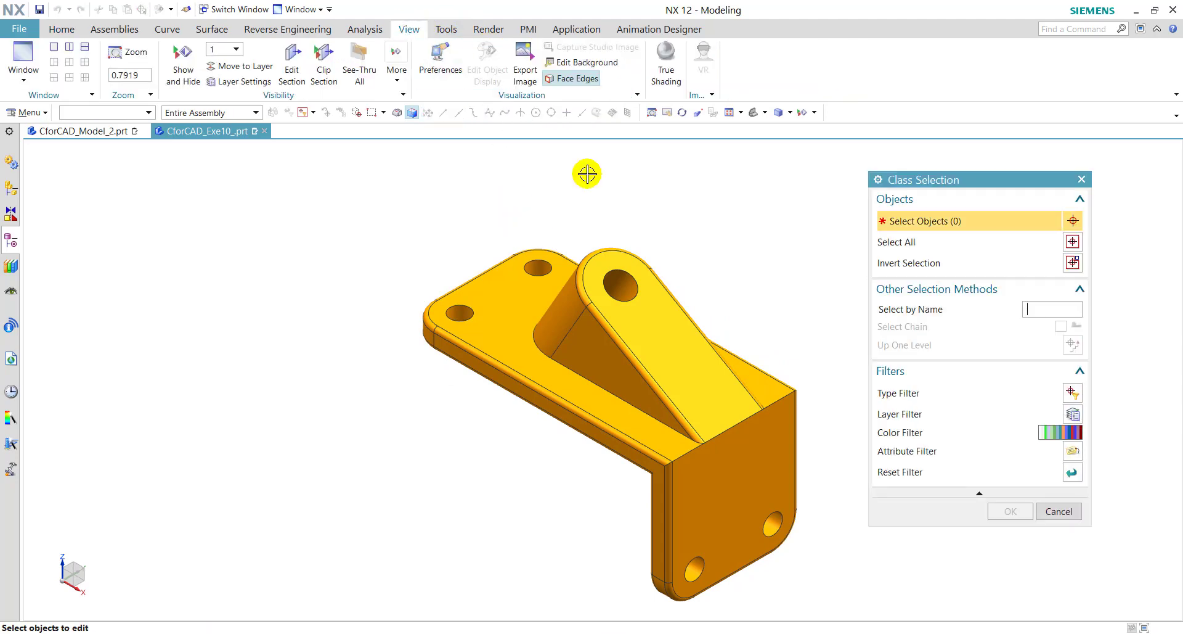
click(754, 399)
click(1003, 512)
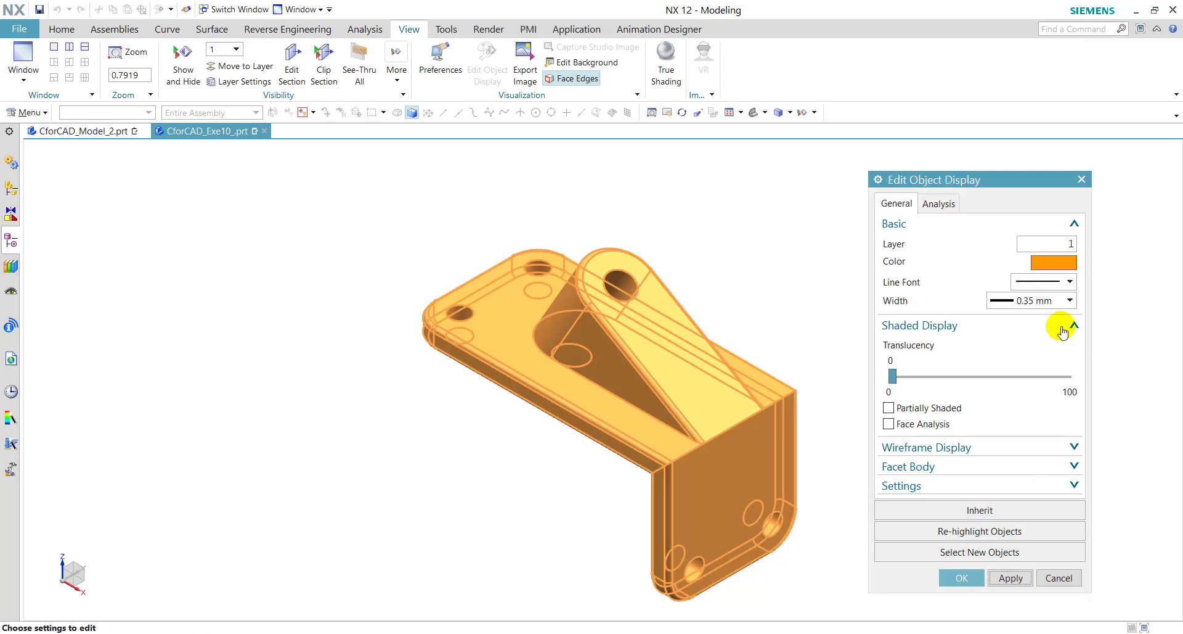
click(1051, 262)
drag(991, 179, 951, 77)
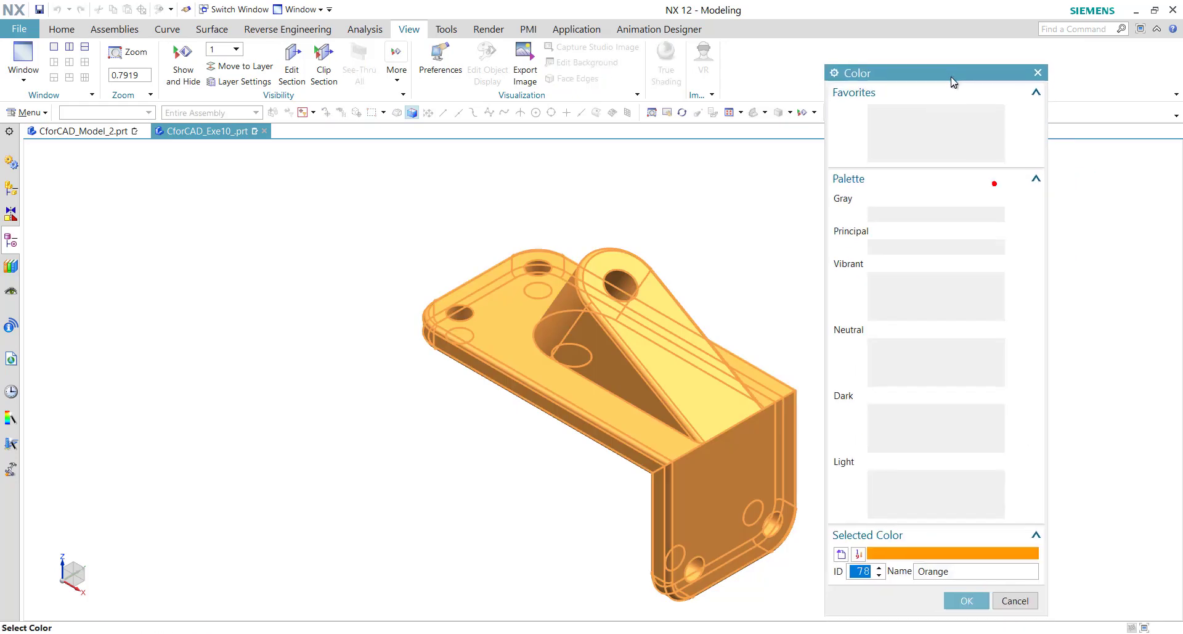
click(986, 300)
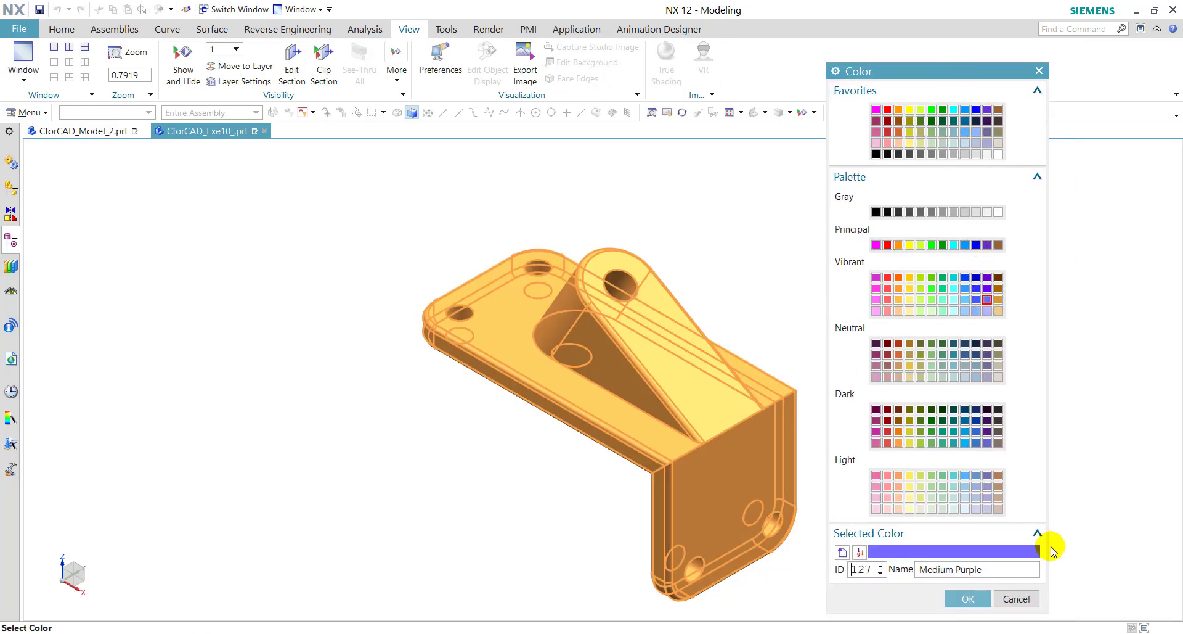
click(968, 599)
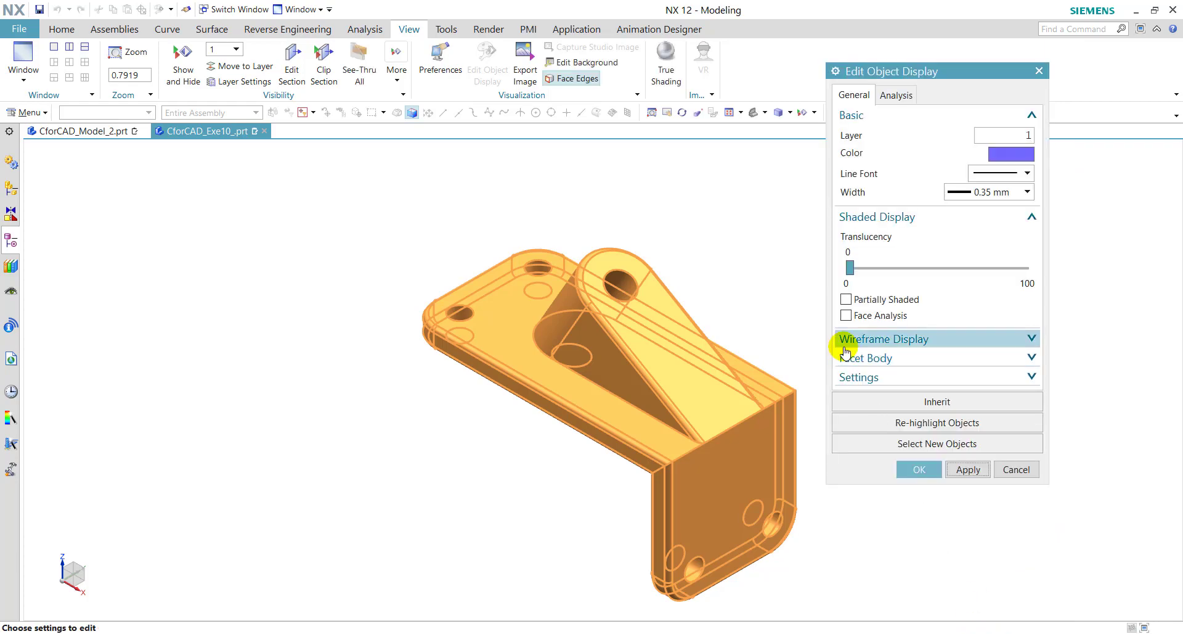
click(928, 470)
middle_drag(854, 284, 811, 230)
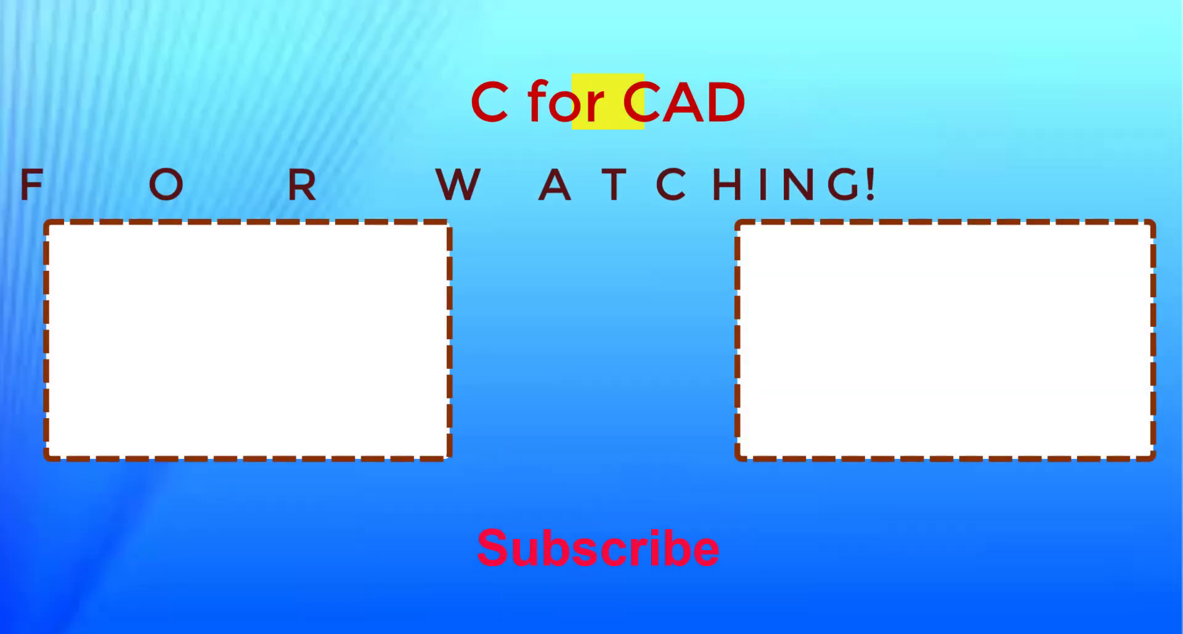